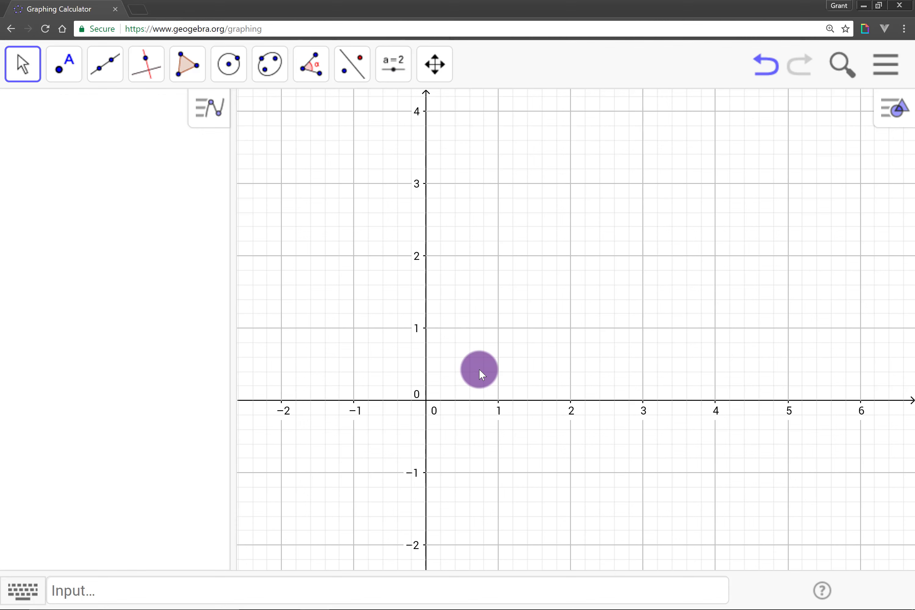
Create a Boolean value named showFunc set to false
click(559, 577)
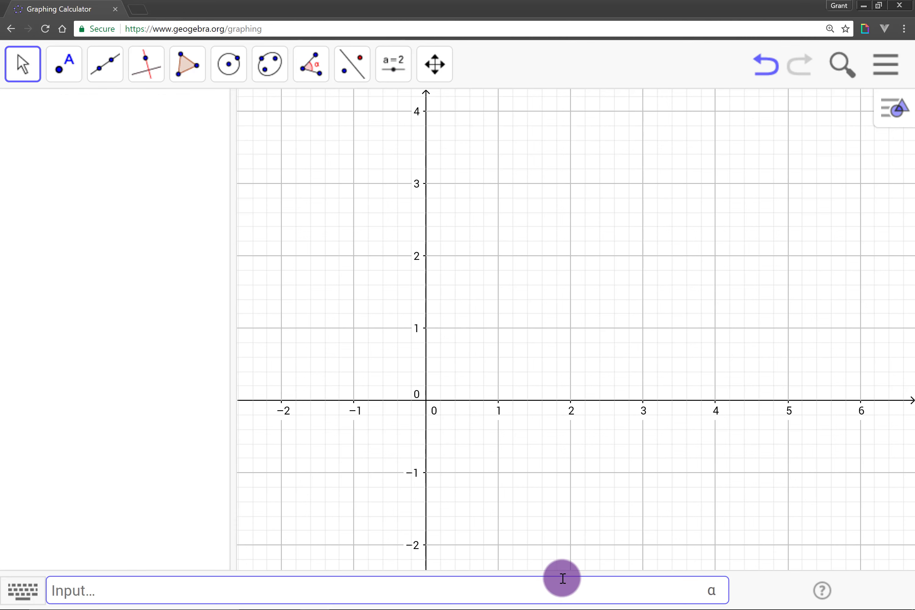
text(sho)
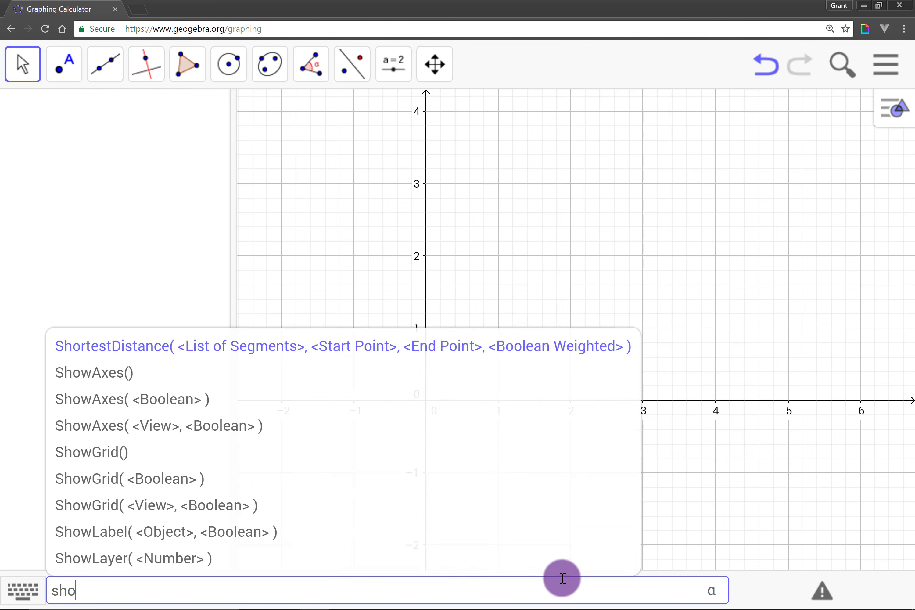
text(wFunc)
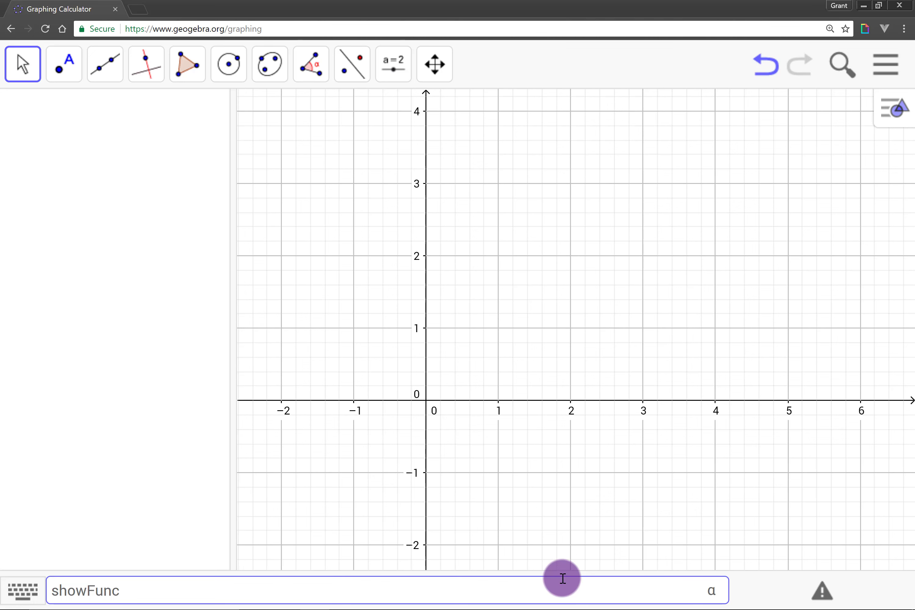
text( = false)
key(Return)
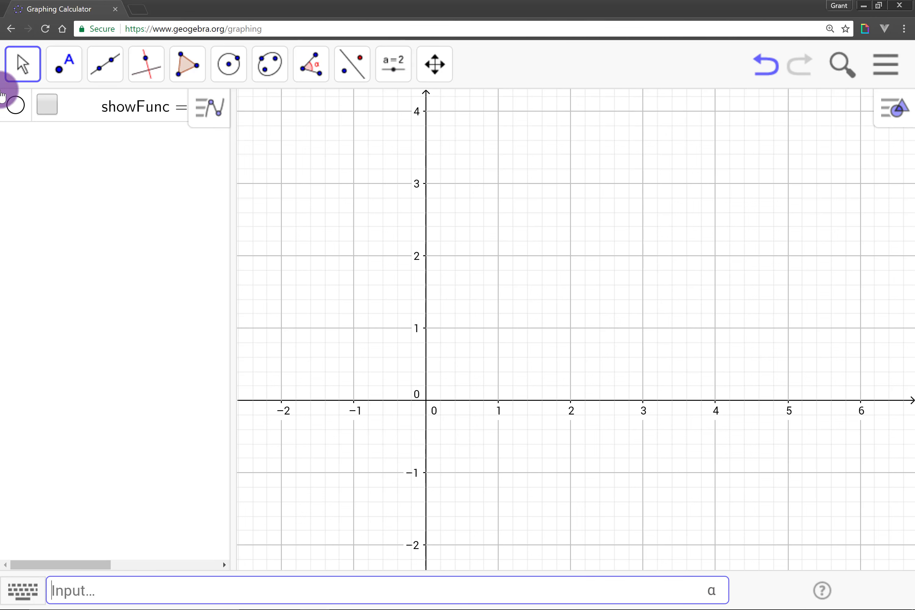
Widen the algebra list and toggle showFunc between true and false in its entry, ending on false
click(46, 106)
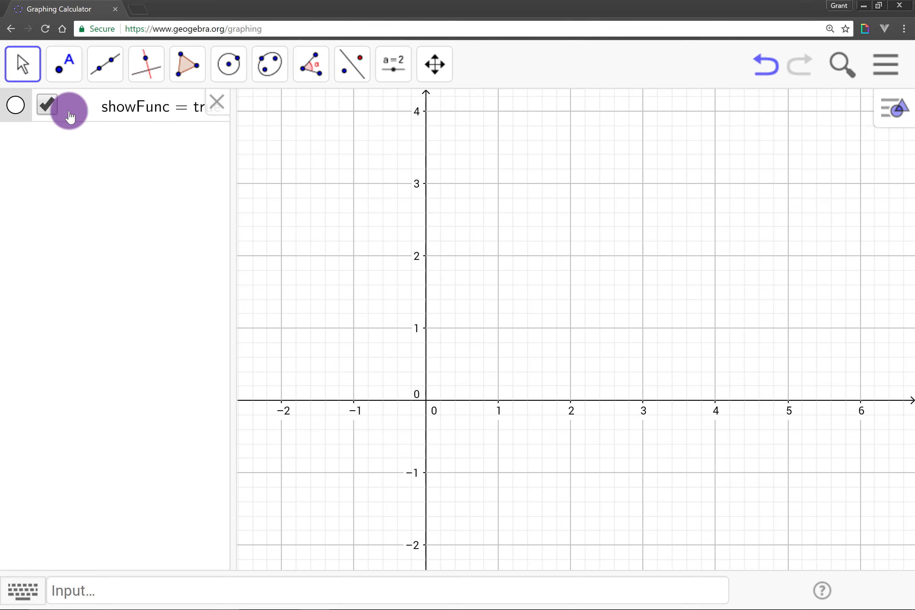
drag(247, 164, 309, 170)
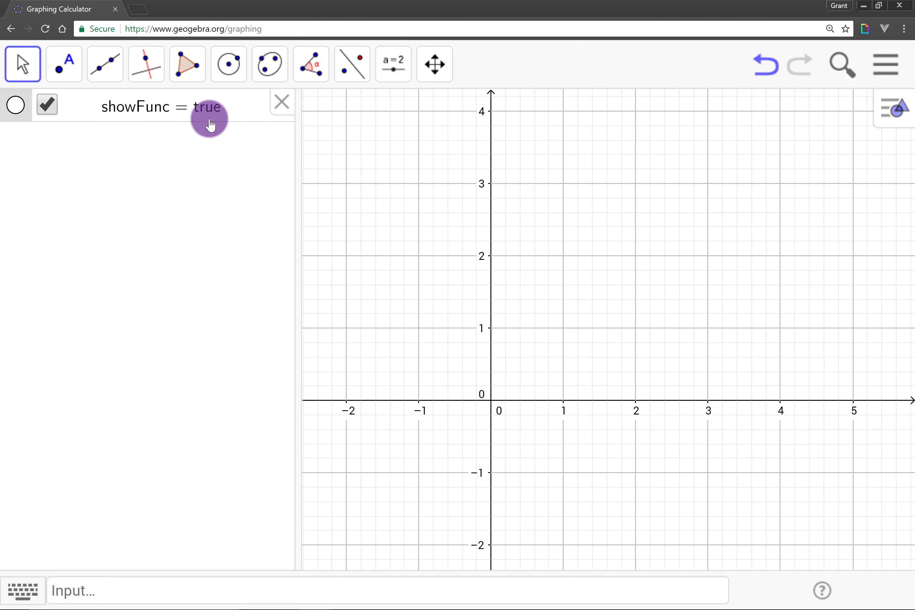
click(47, 106)
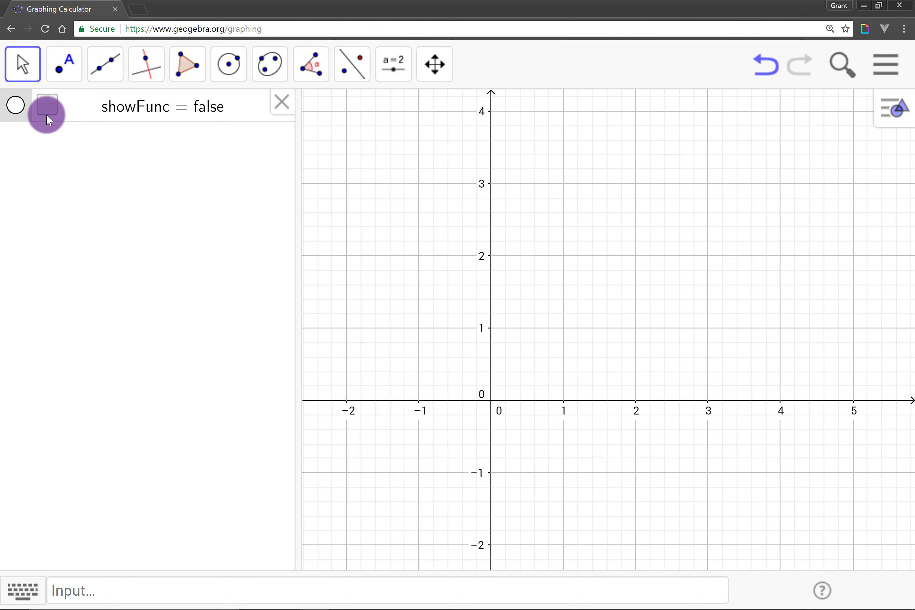
click(46, 110)
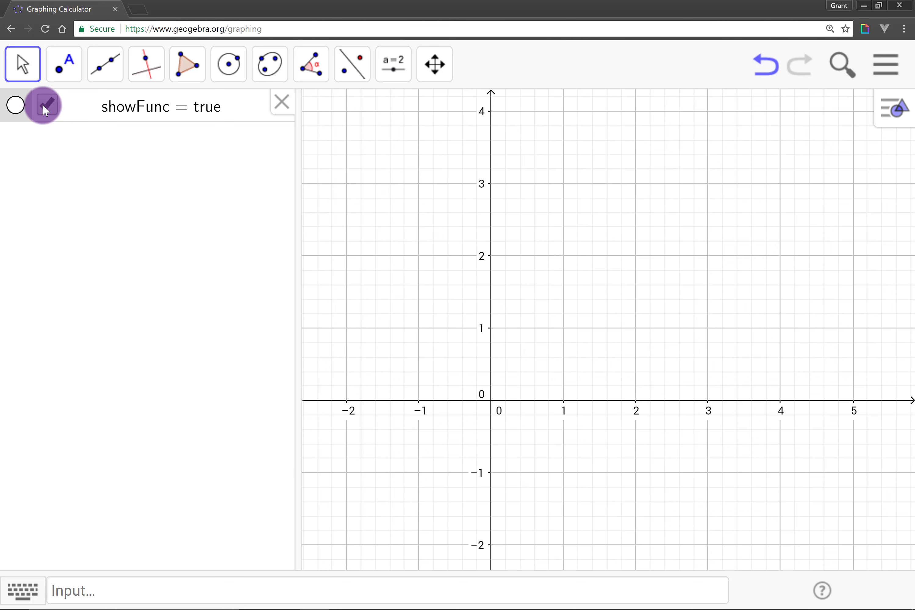
click(42, 105)
click(42, 105)
click(42, 106)
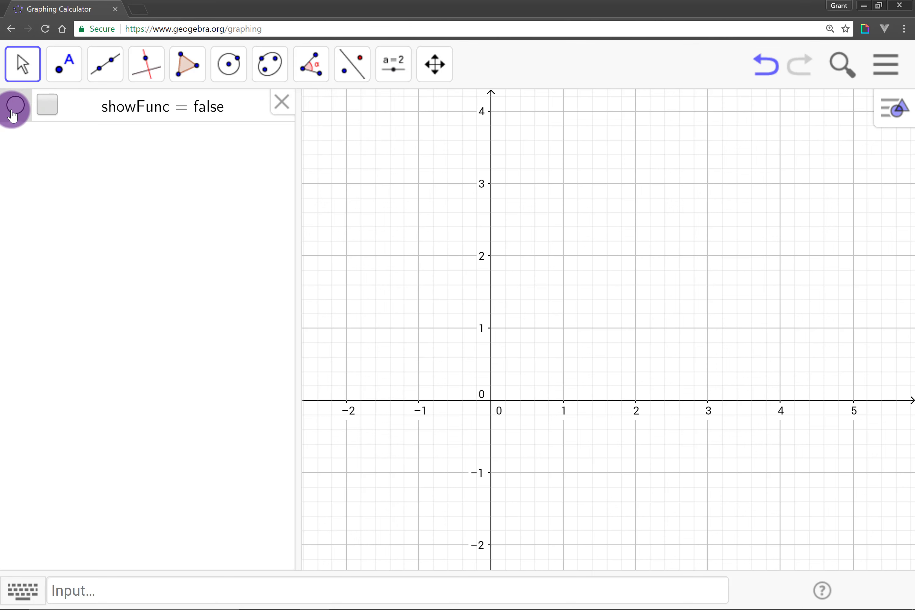
Display showFunc as a checkbox on the graph and test it by switching it on and off
click(16, 111)
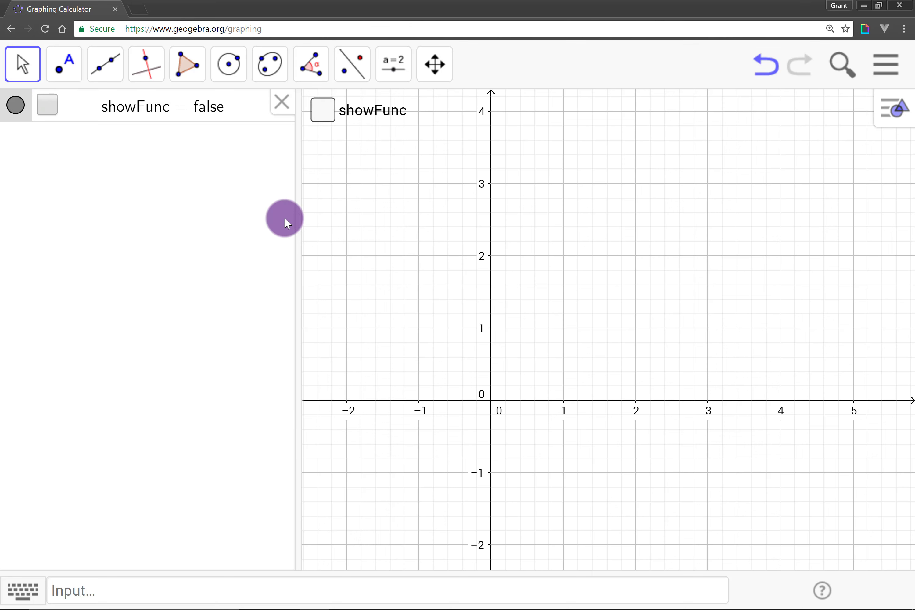
drag(288, 220, 196, 221)
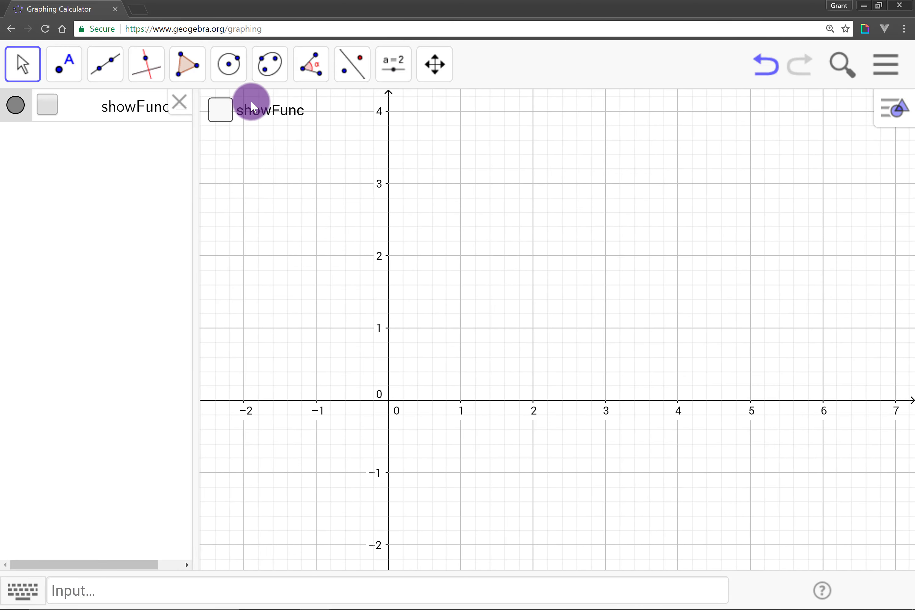
drag(280, 166, 314, 180)
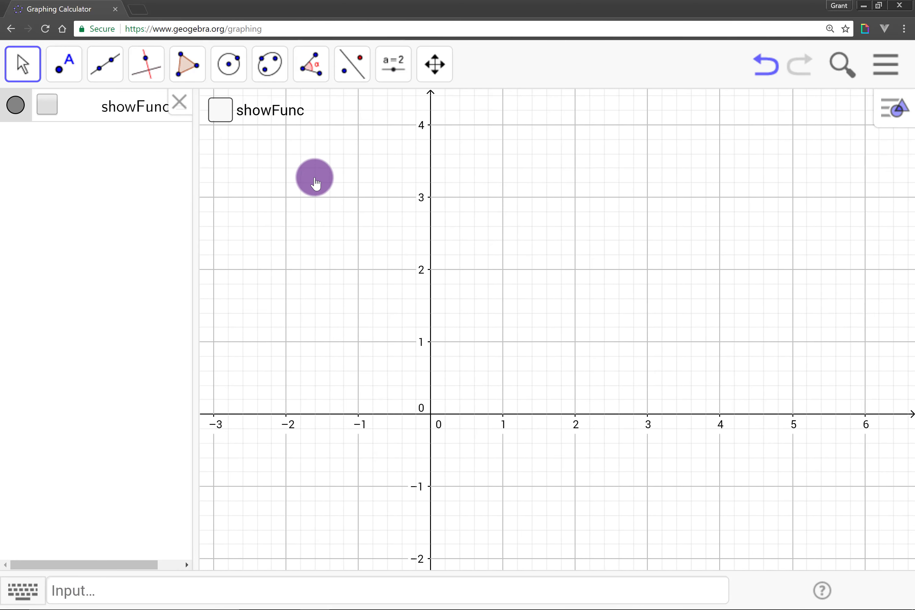
click(219, 117)
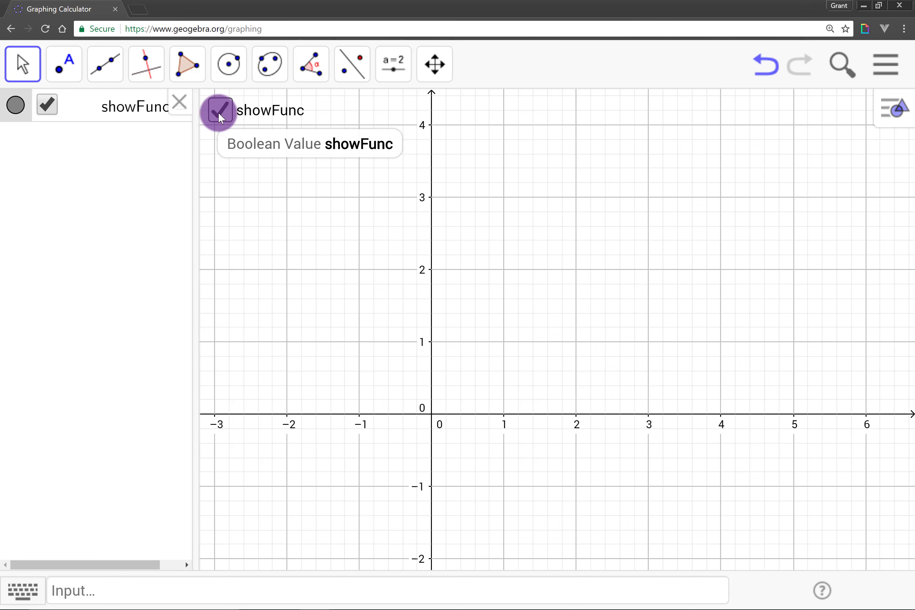
click(219, 117)
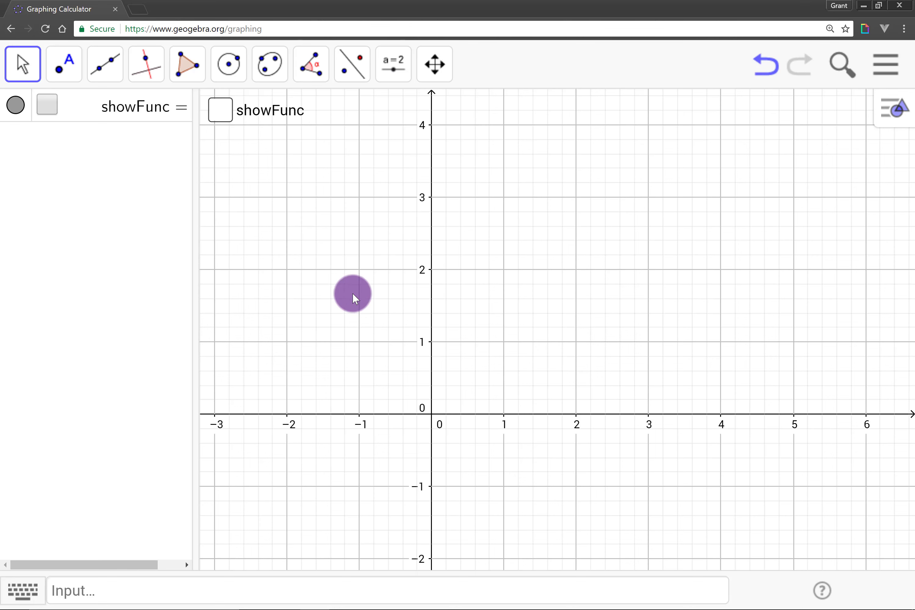
Plot the function f(x) = e^sin(x)
click(415, 591)
text(f)
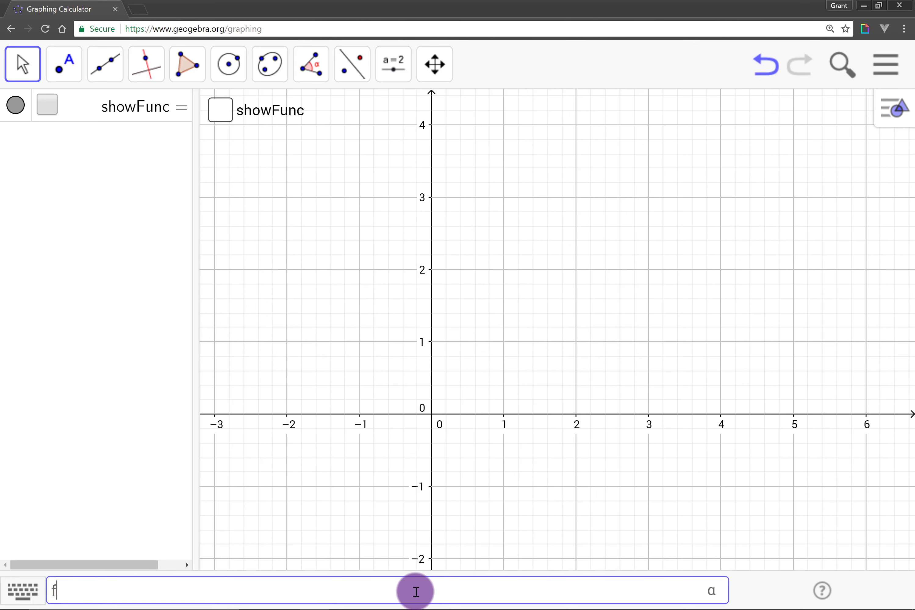
text((x) = e^si)
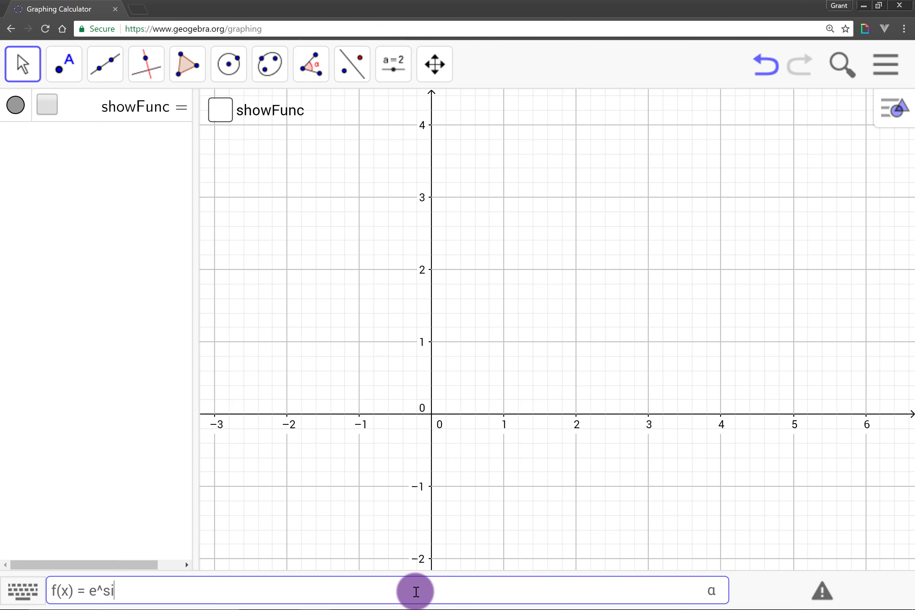
text(n(x))
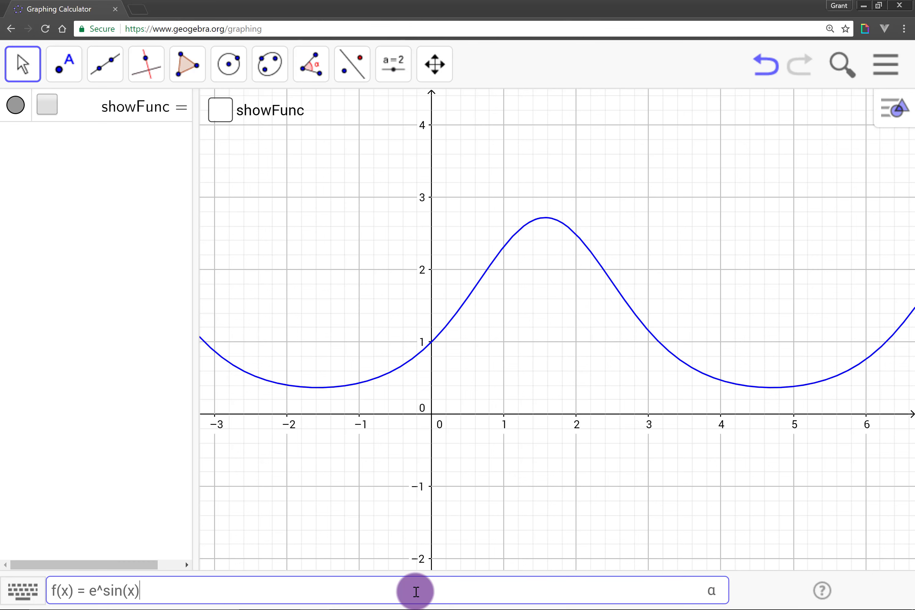
key(Return)
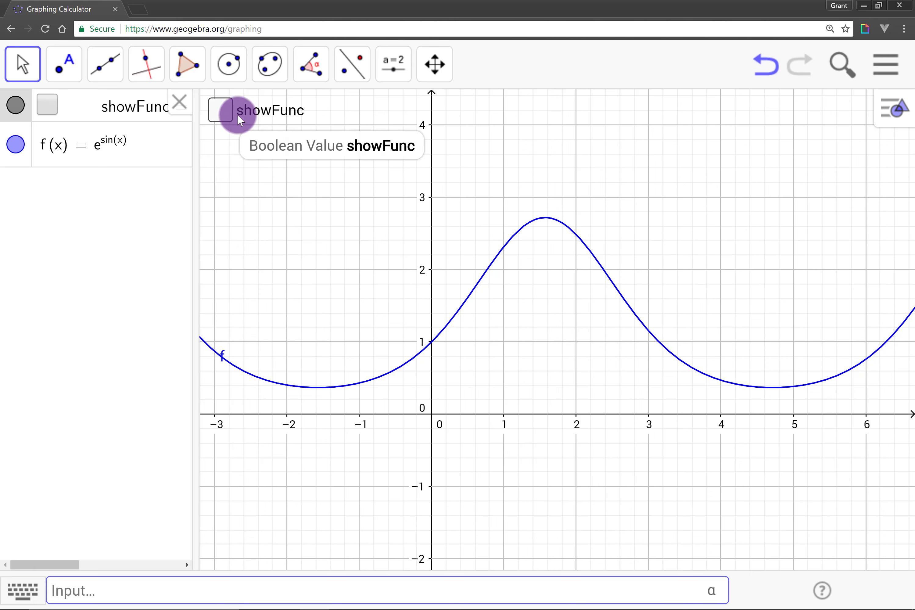
Set the condition to show function f to showFunc and close its properties
right_click(463, 308)
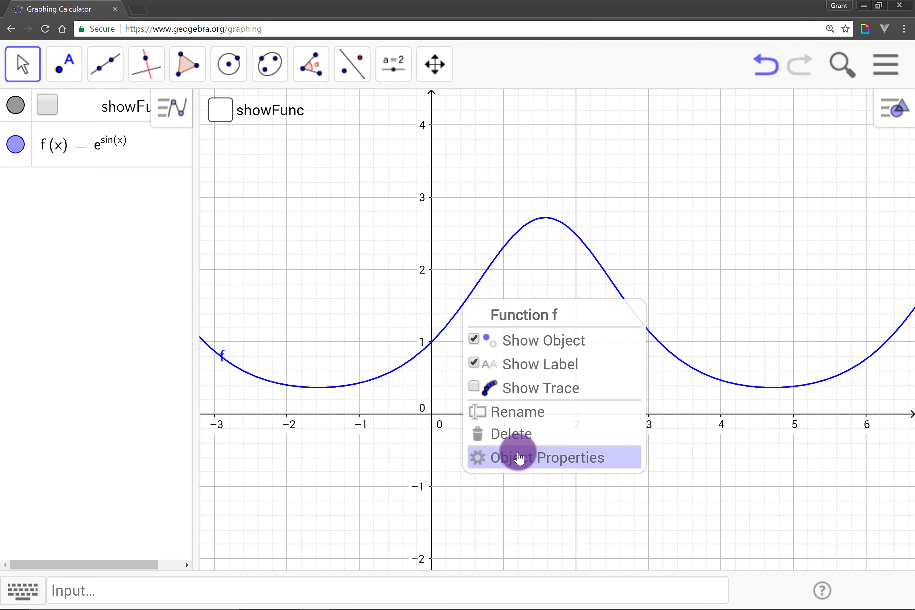
click(519, 458)
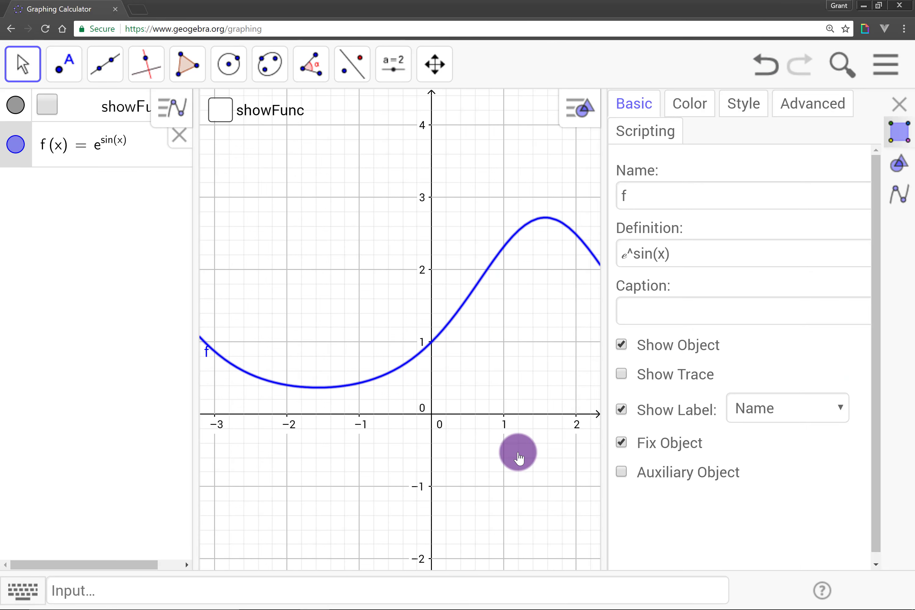
click(800, 113)
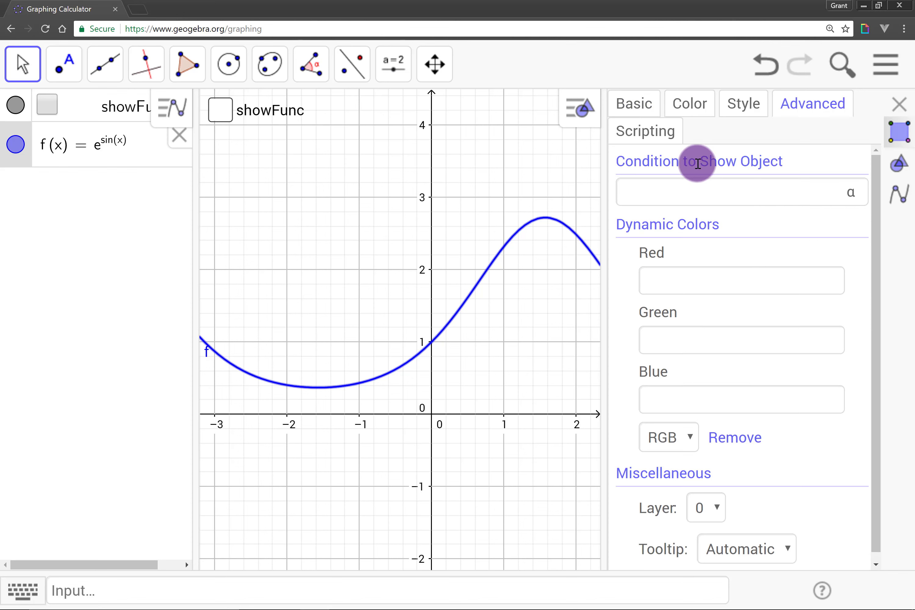
click(703, 187)
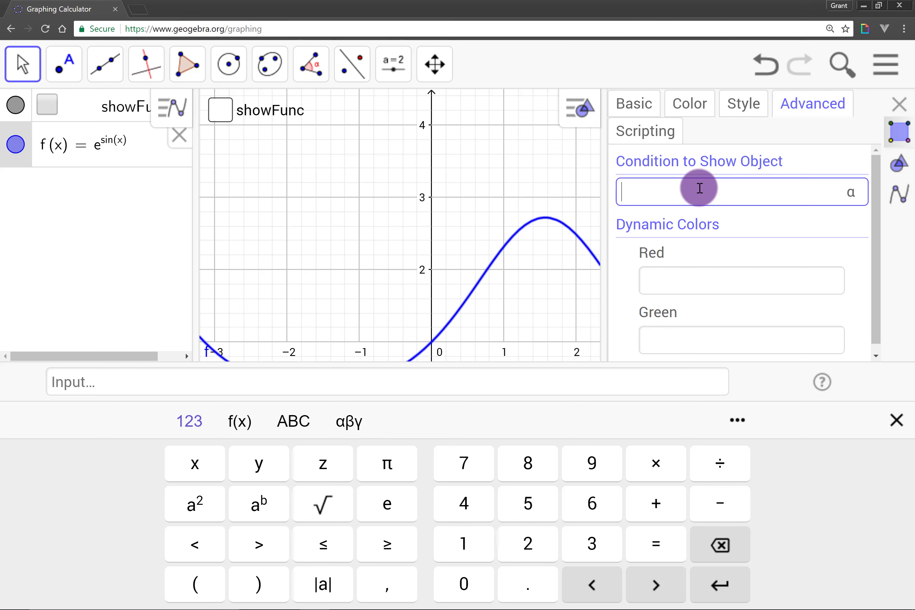
text(showFunc)
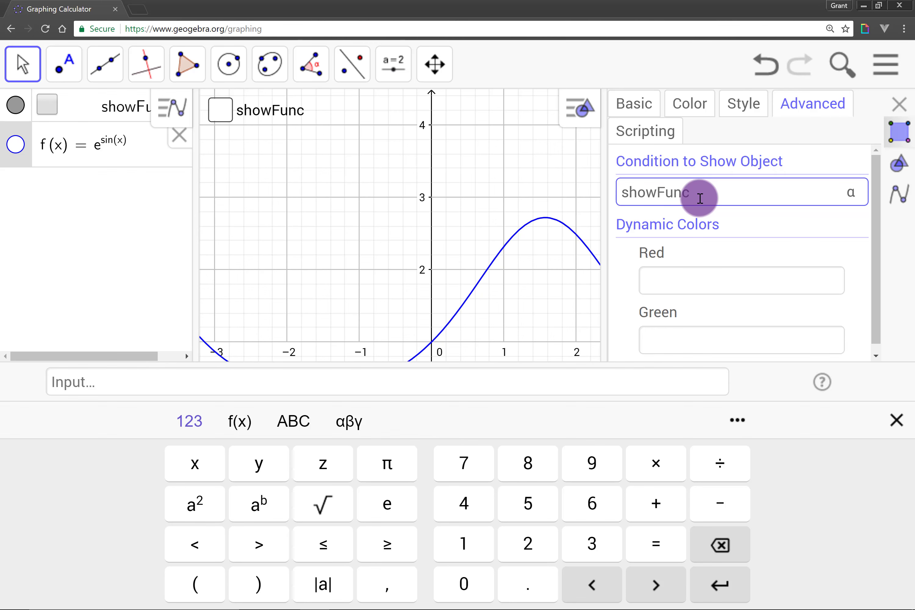
click(890, 421)
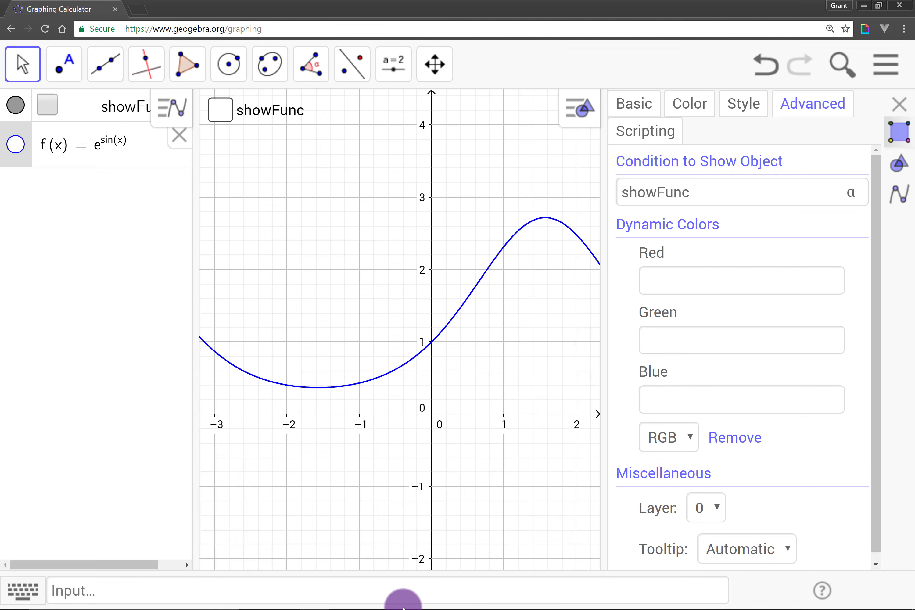
click(410, 592)
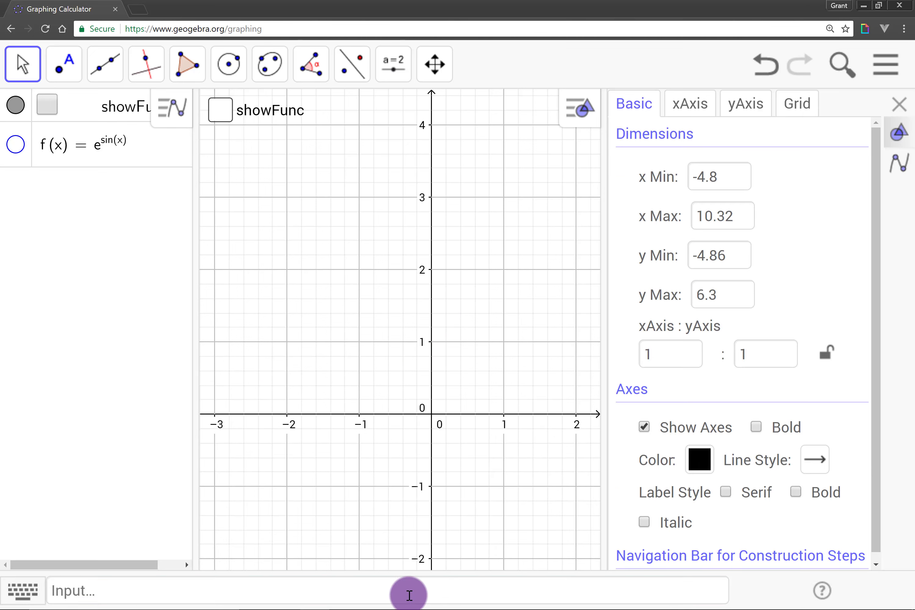
click(898, 105)
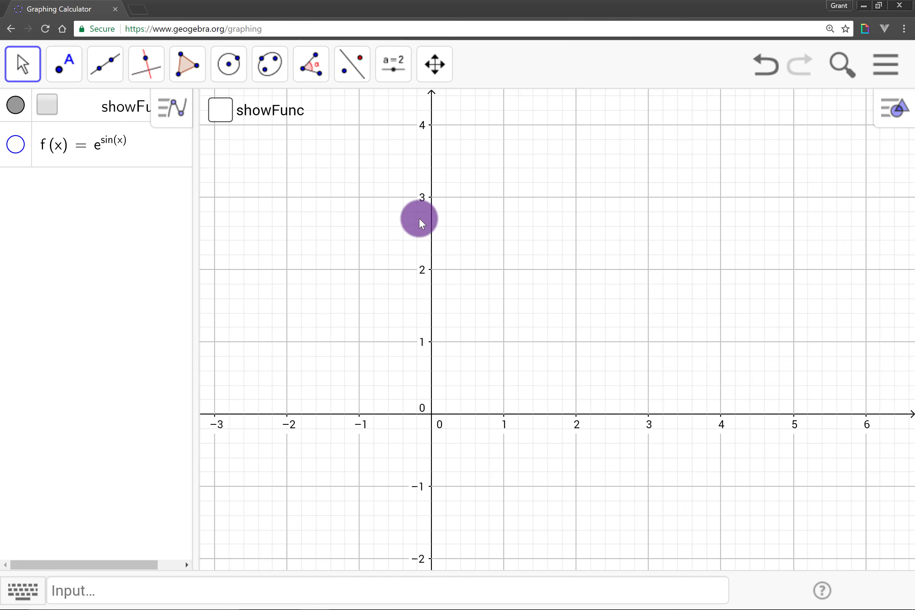
Test the showFunc checkbox on the graph by toggling function f's visibility, leaving it checked
drag(271, 342, 295, 348)
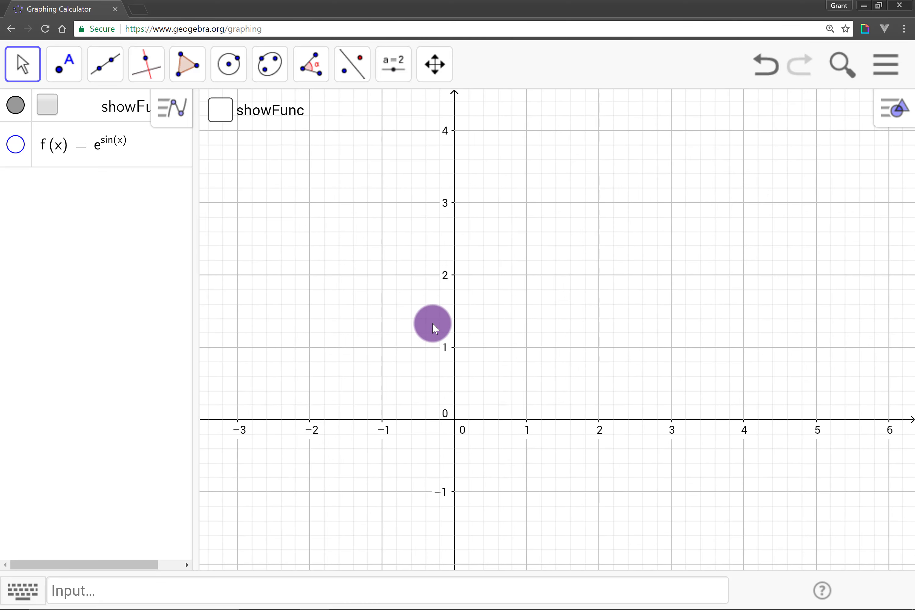
click(223, 114)
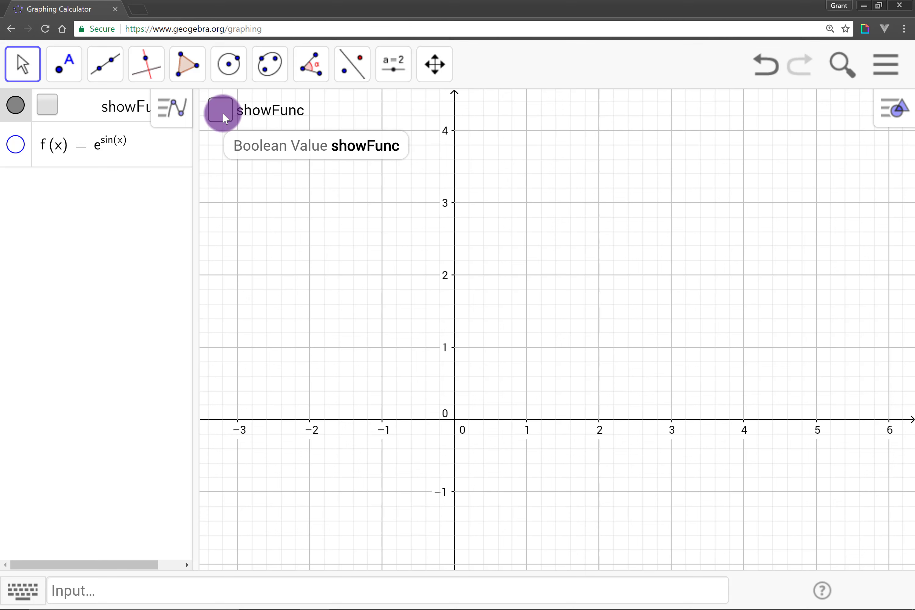
click(222, 114)
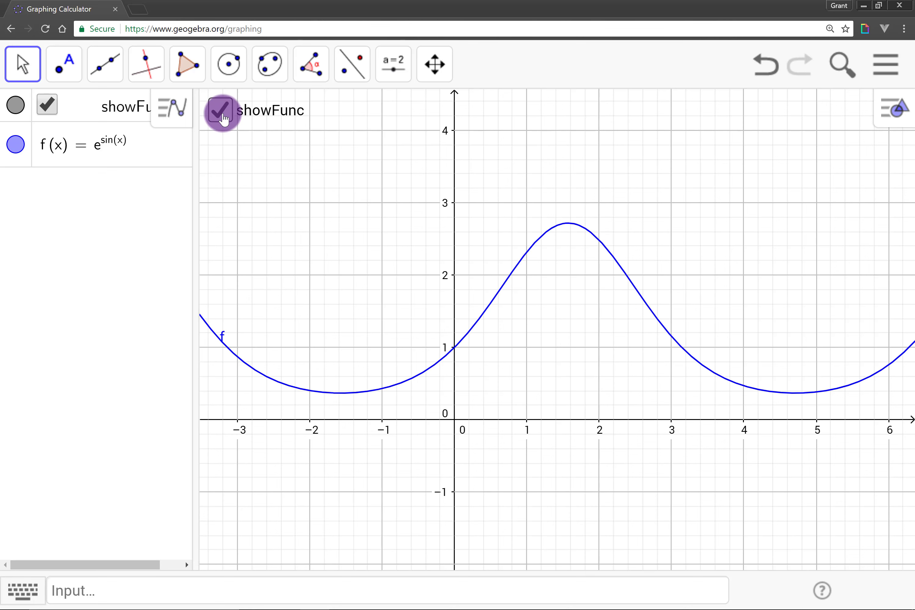
click(223, 117)
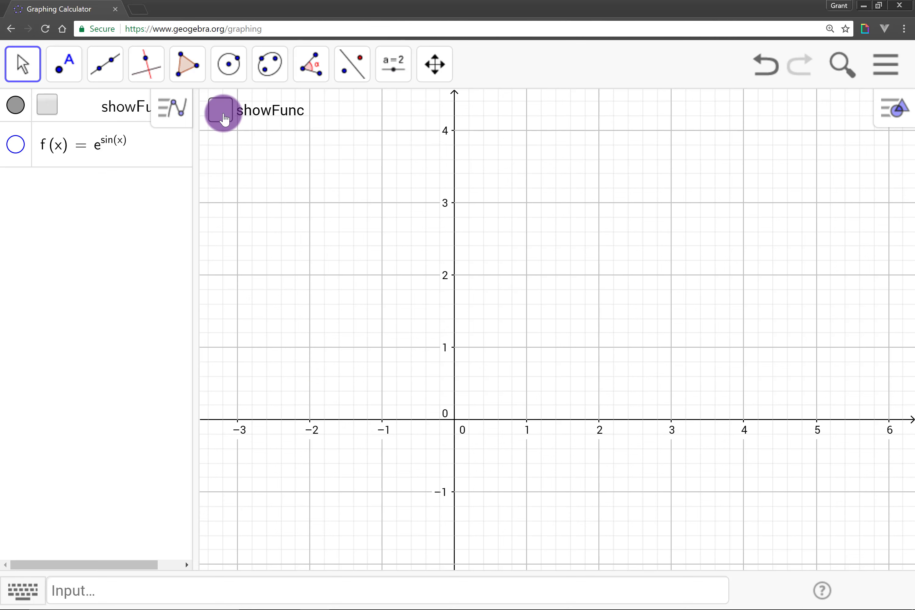
click(223, 116)
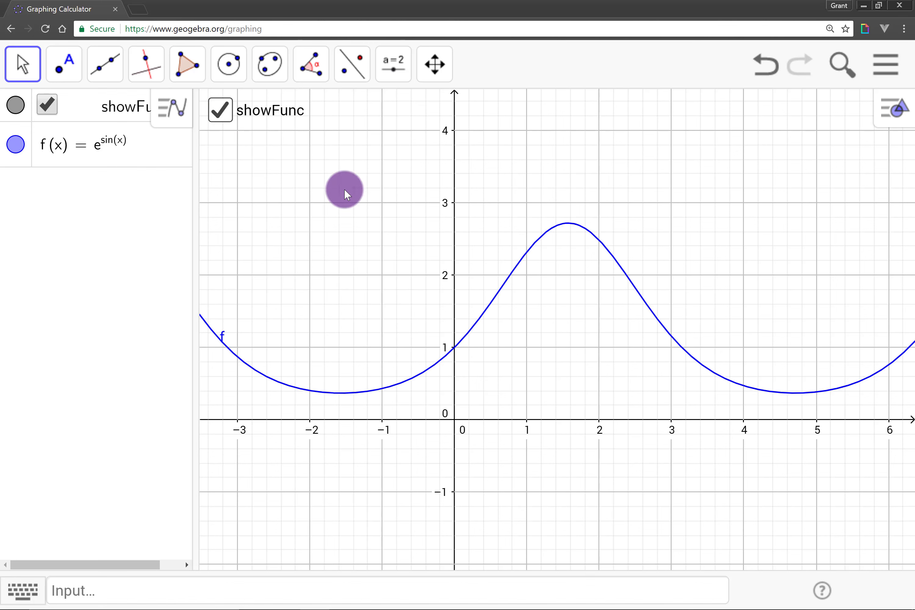
Set the condition to show function f to !showFunc and test it by unchecking the showFunc checkbox on the graph
drag(368, 217, 288, 201)
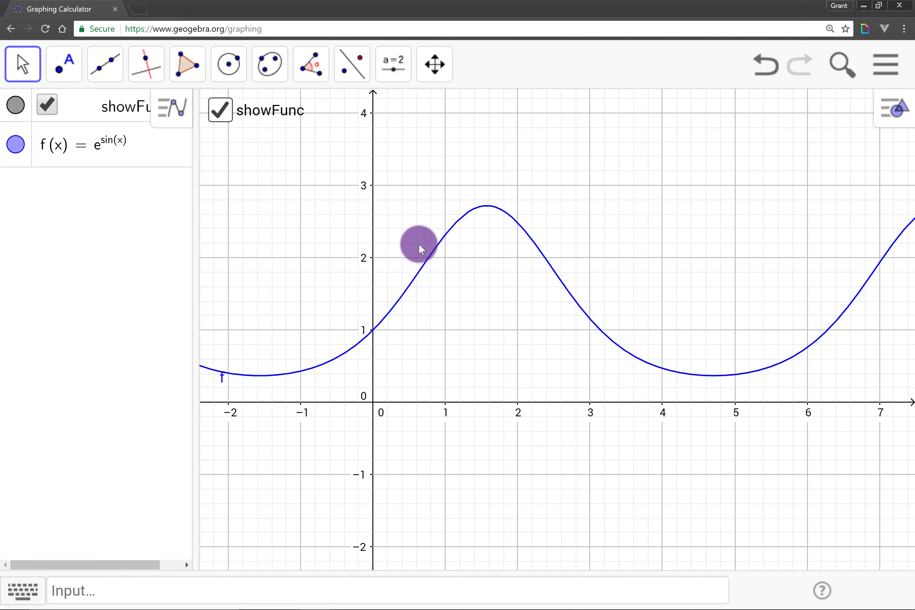
right_click(435, 246)
click(493, 389)
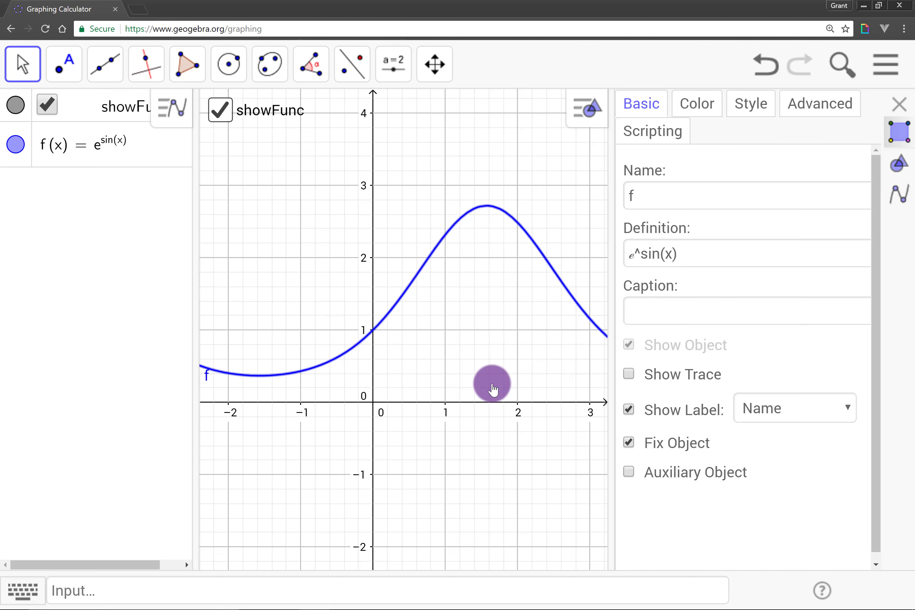
click(796, 106)
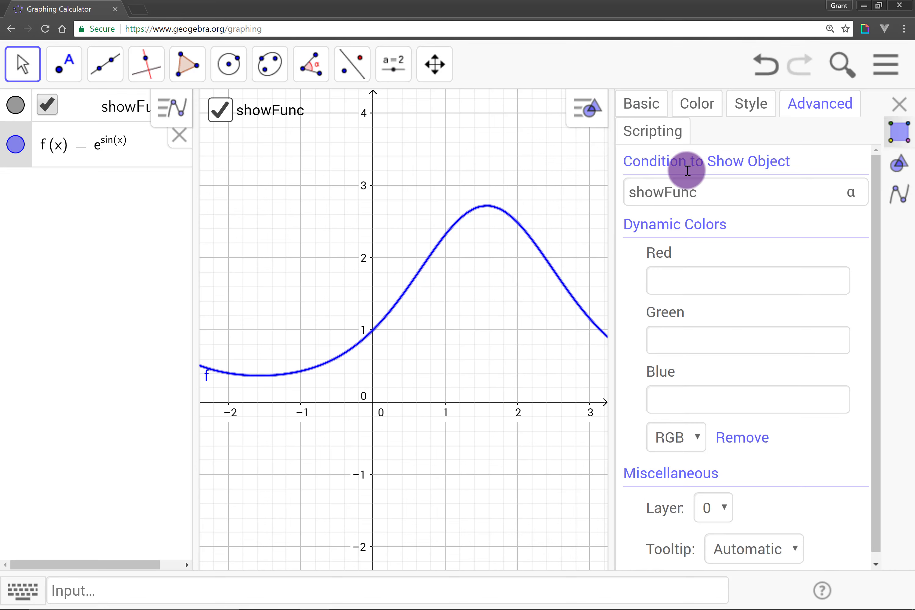
click(632, 191)
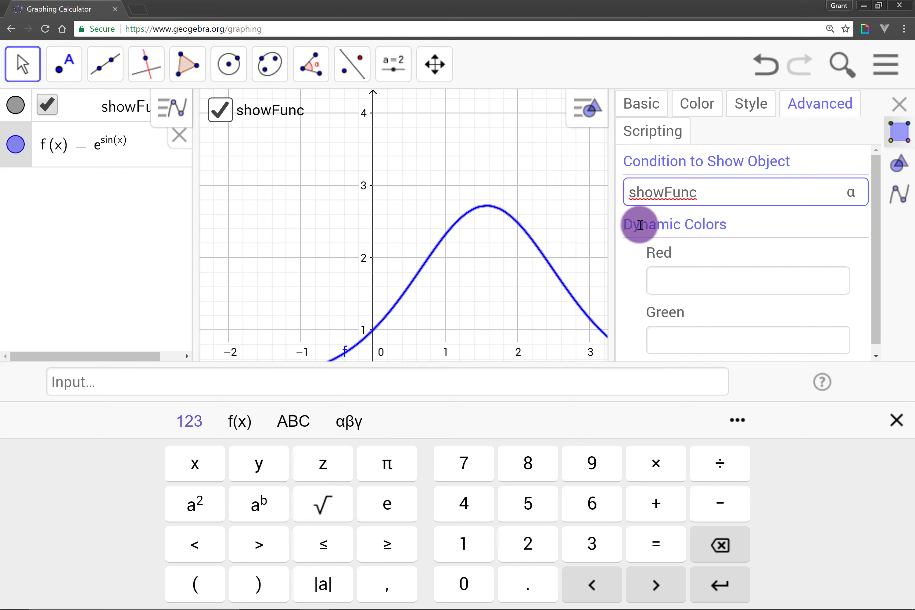
key(Home)
text(!)
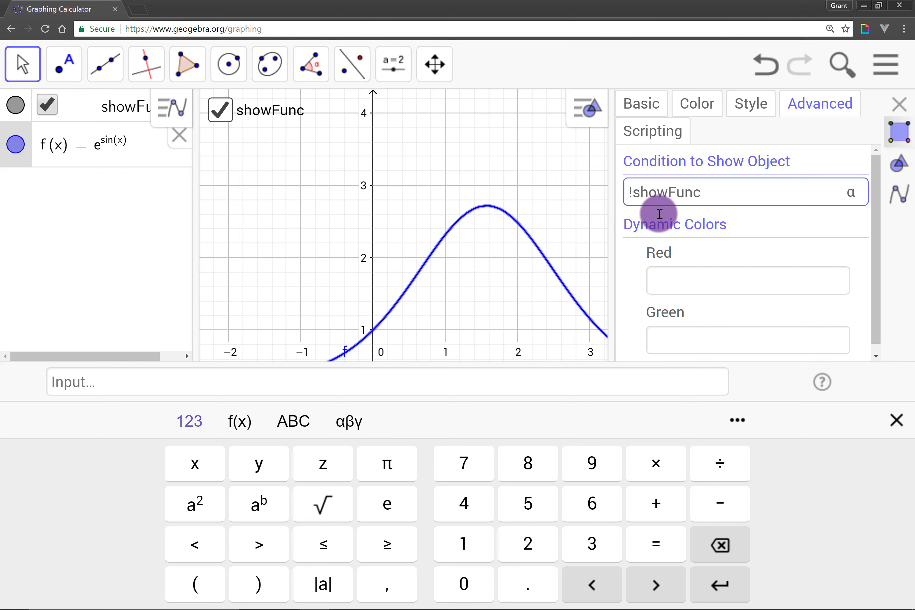
double_click(630, 193)
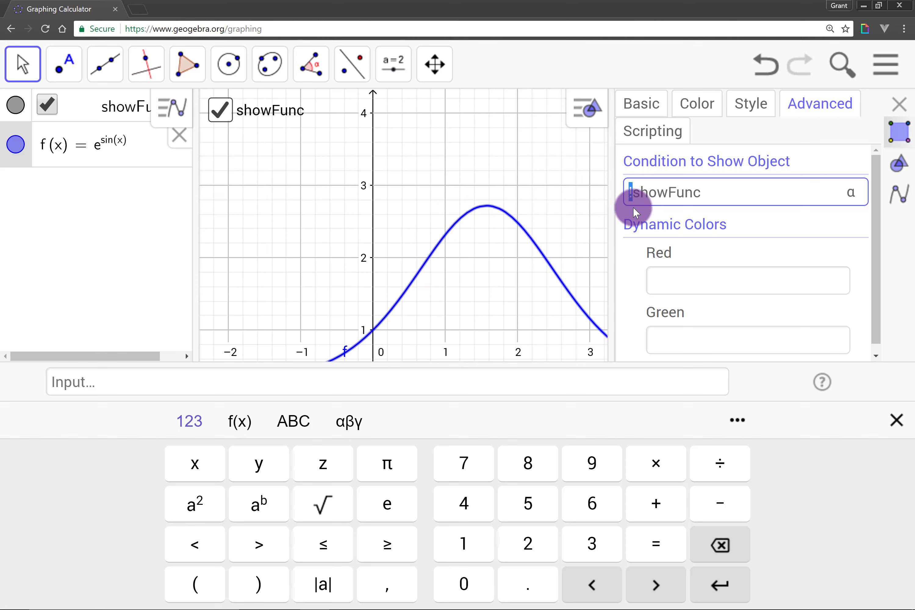
click(636, 194)
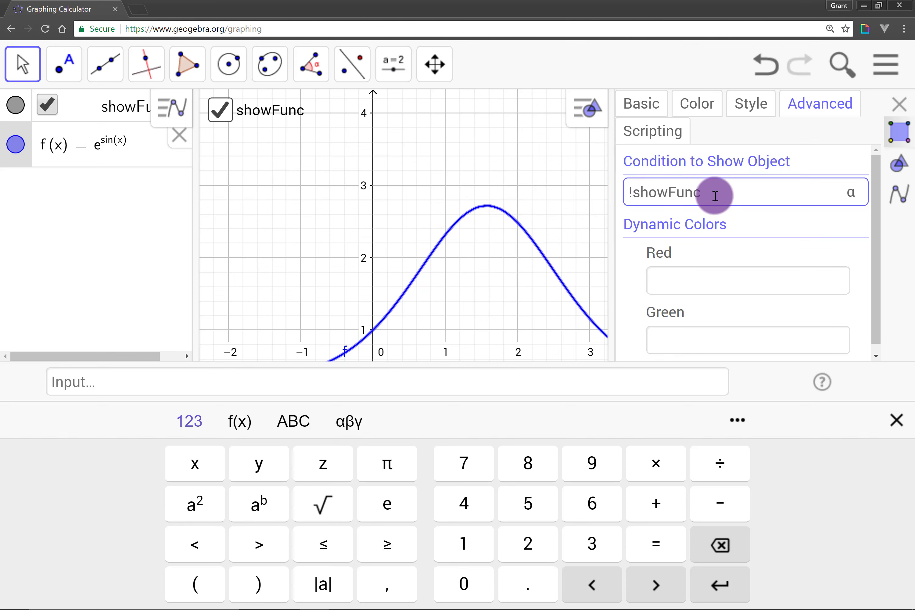
double_click(655, 192)
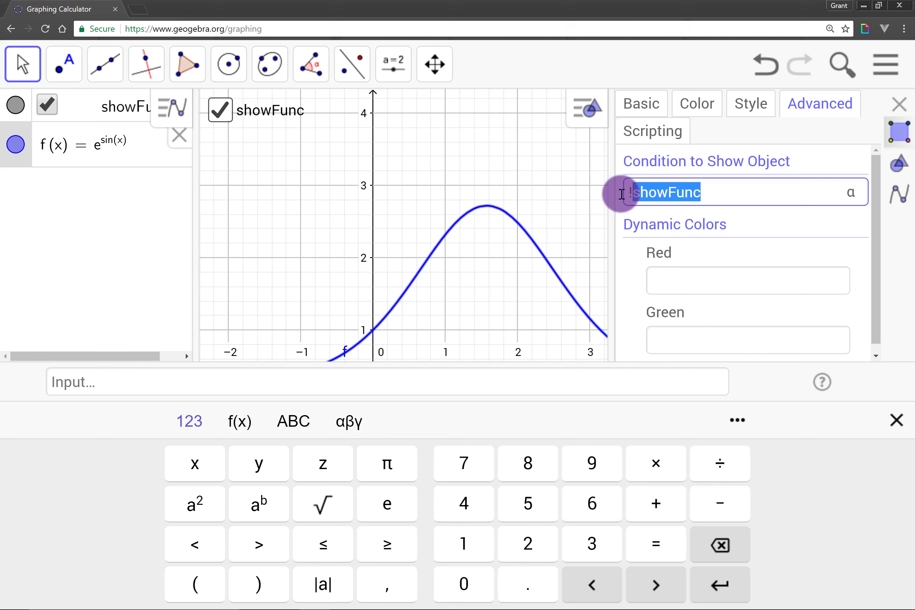
click(626, 229)
click(896, 421)
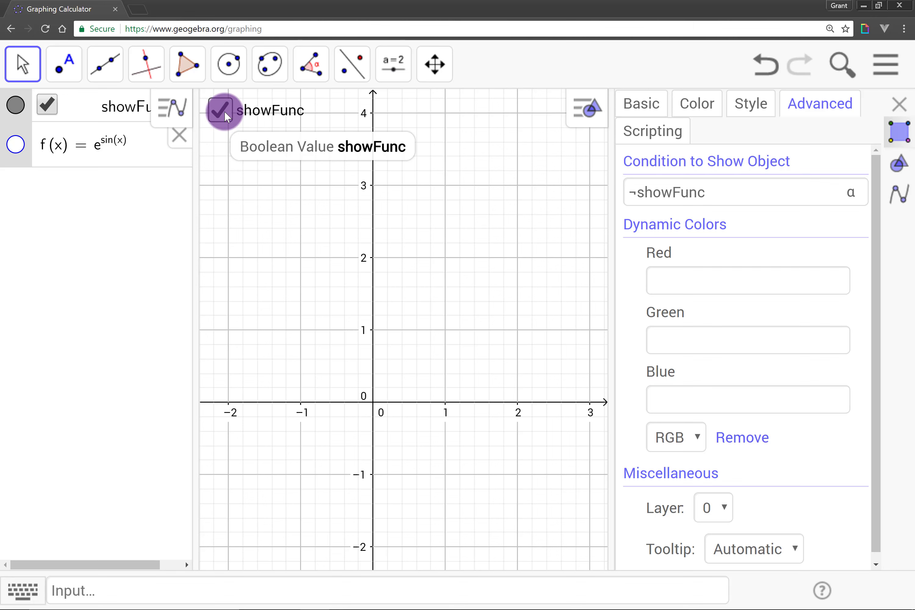
click(225, 111)
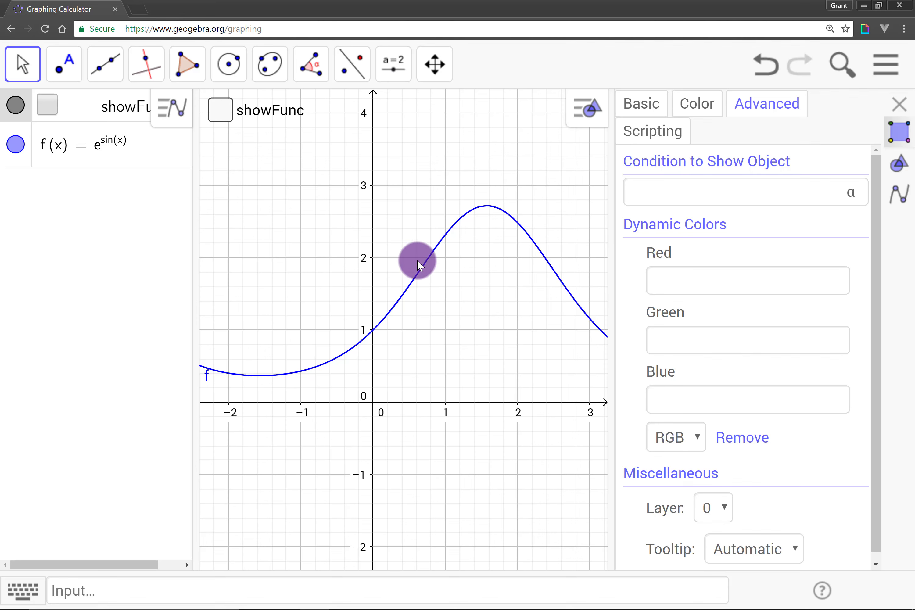
Remove the negation from function f's condition so it reads showFunc, and check the showFunc checkbox on the graph
click(427, 260)
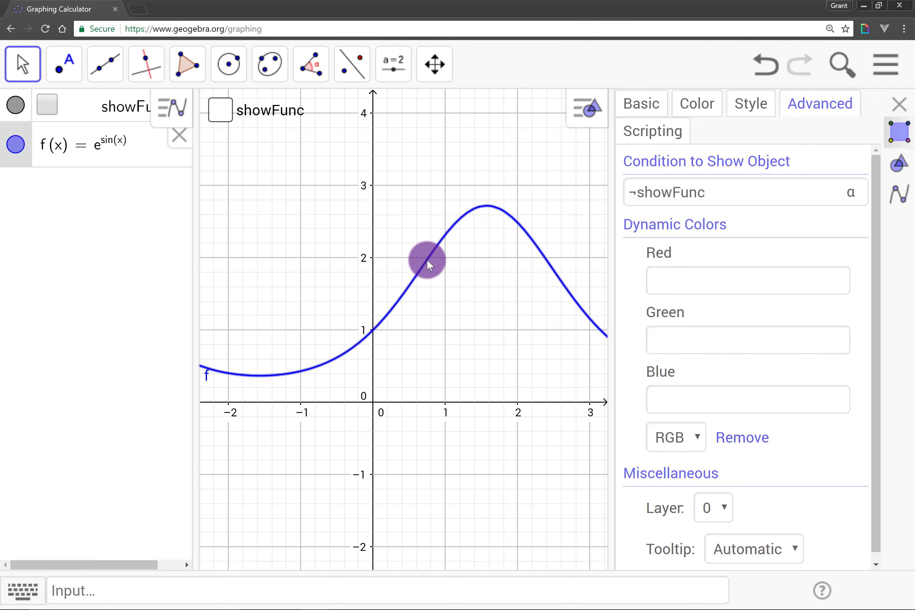
click(634, 192)
key(Left)
key(Left)
key(Left)
key(Left)
key(Left)
key(Left)
key(Left)
key(Left)
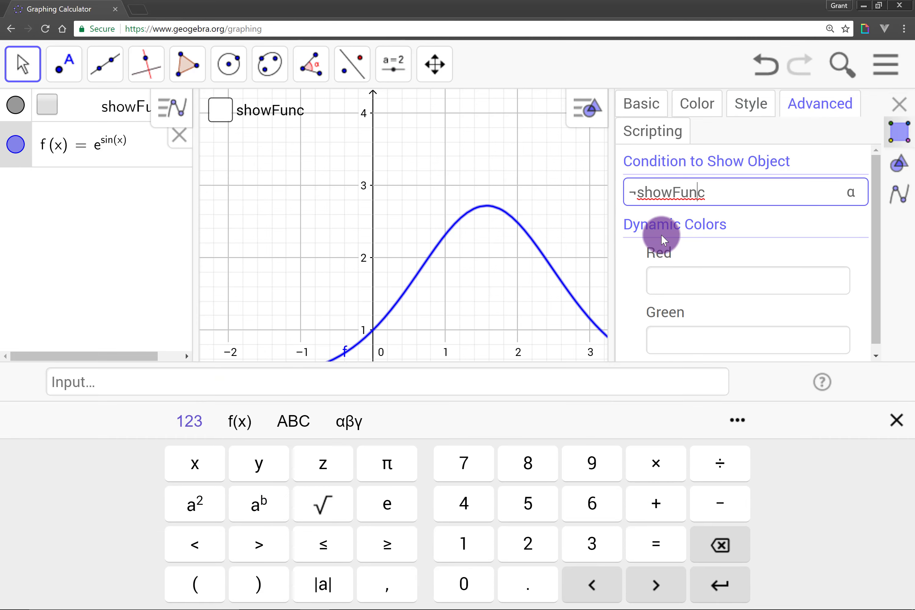
key(BackSpace)
click(661, 235)
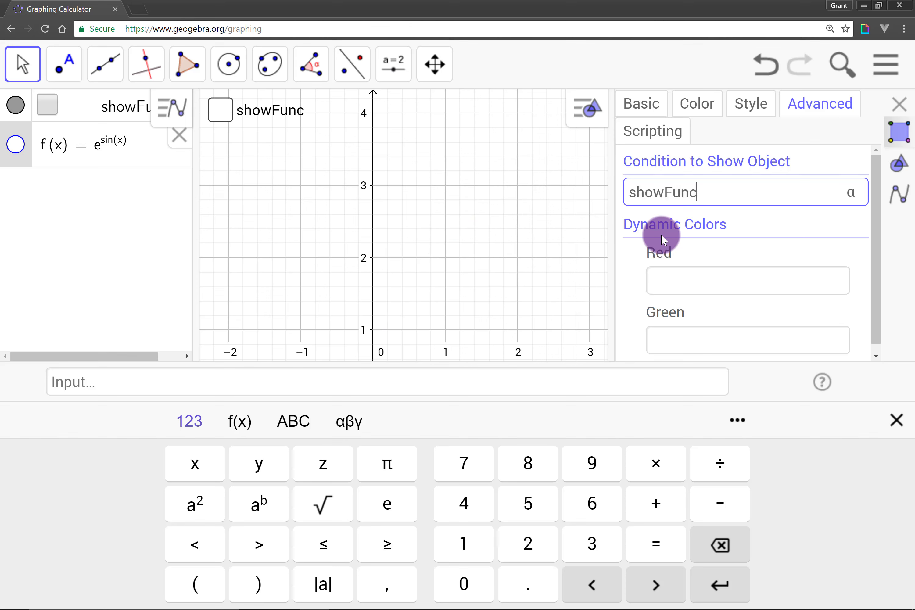
click(897, 420)
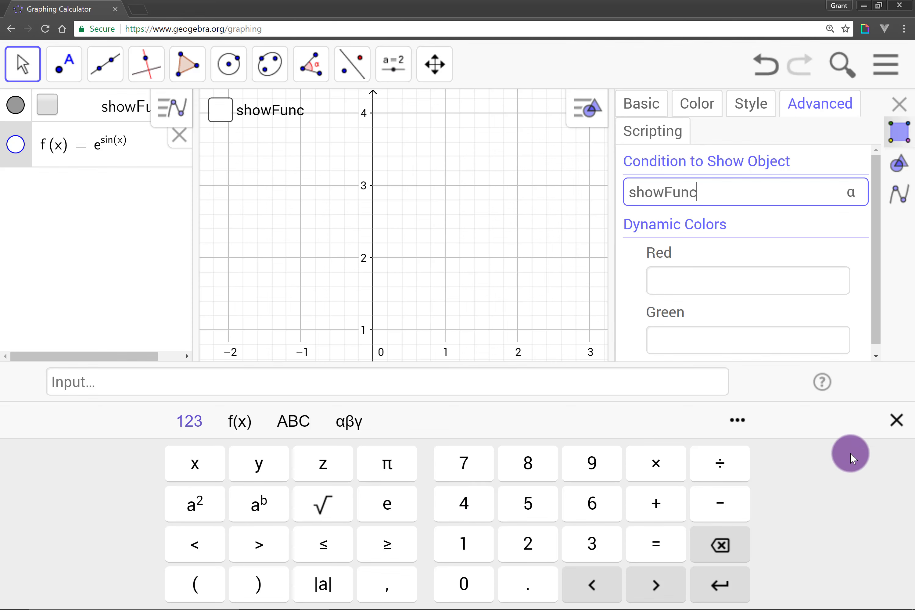
click(902, 420)
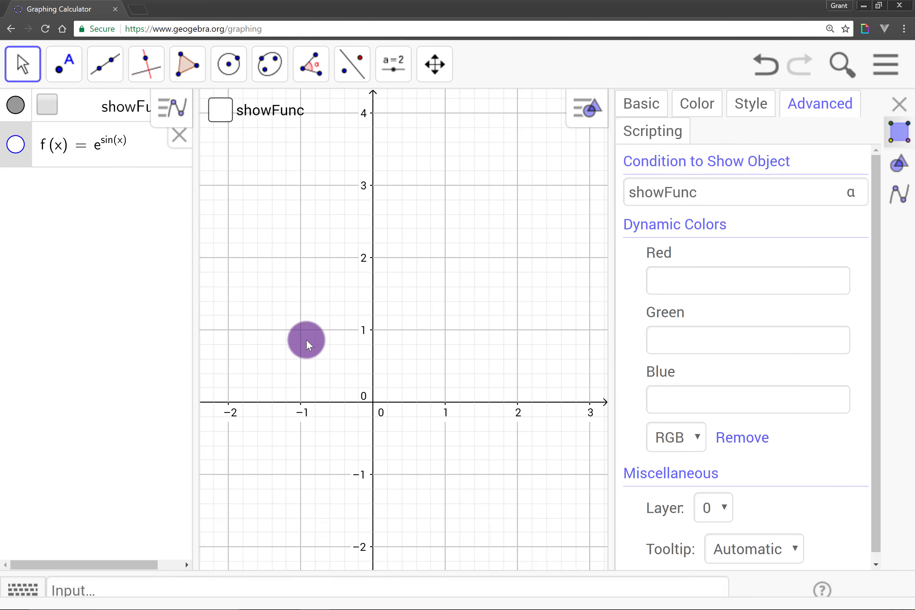
click(307, 335)
click(220, 111)
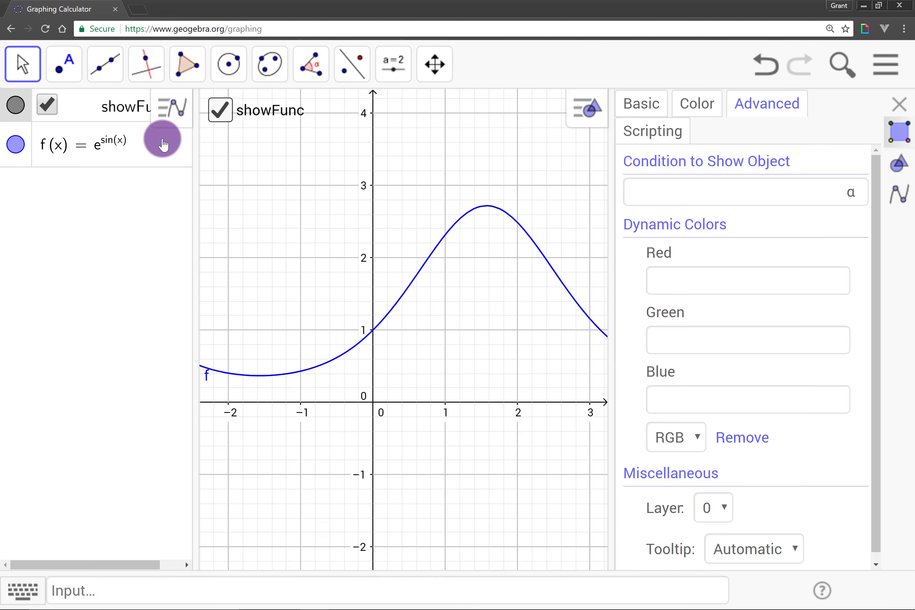
Place a free point A above the curve at about (0.23, 3.1) and return to the Move tool
click(65, 64)
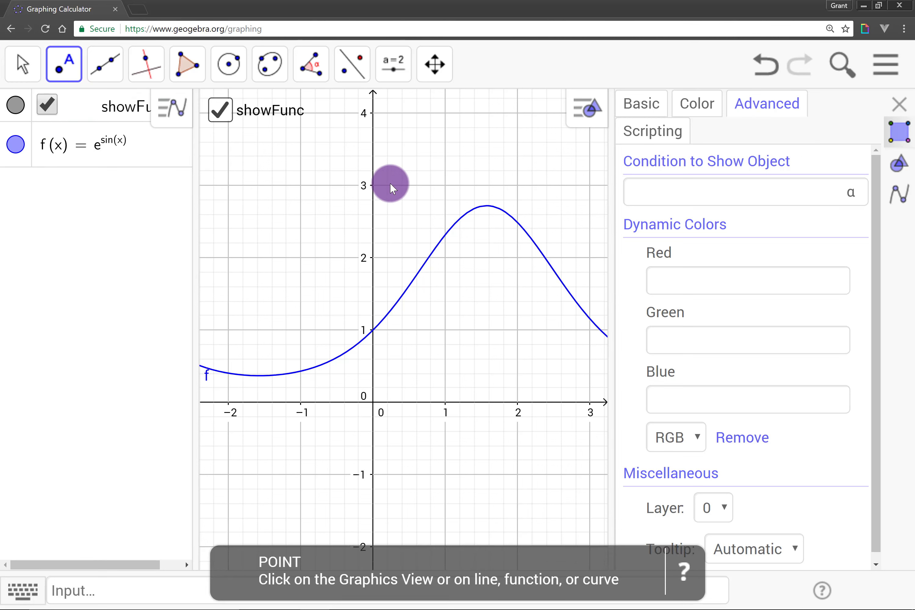
click(390, 180)
click(24, 65)
click(73, 132)
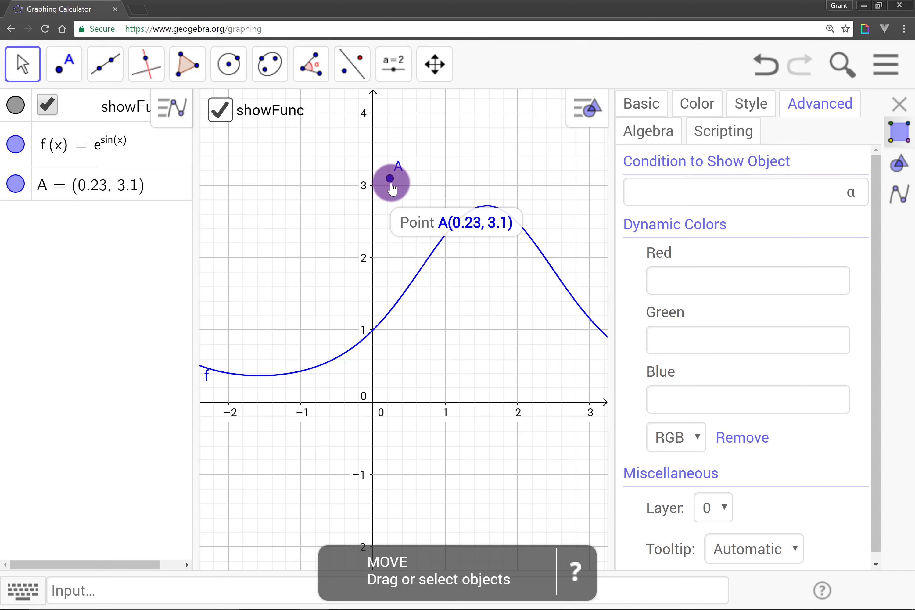
Extend function f's condition to show object to showFunc && x(A) > 0 and close its properties
click(421, 265)
click(728, 197)
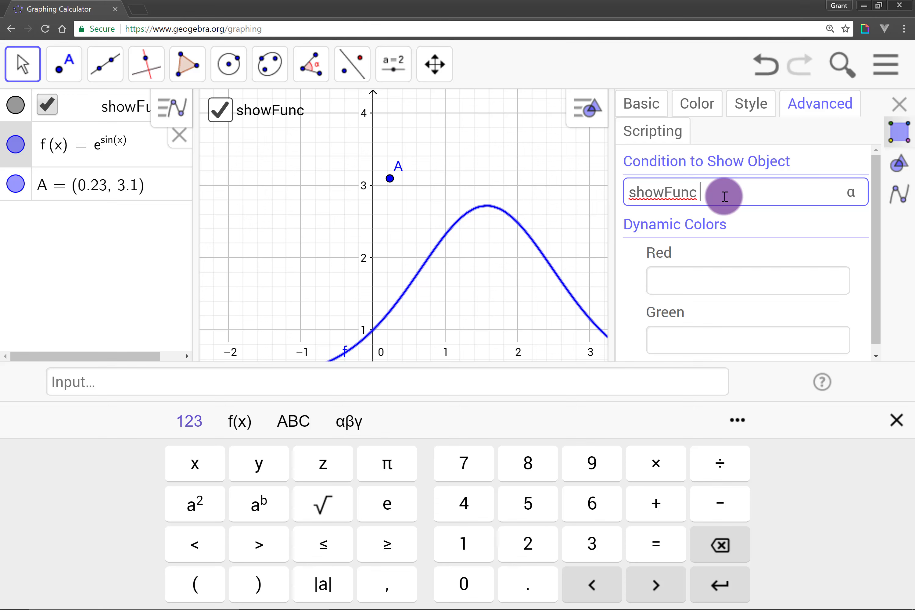
text(&& x(A) > 0)
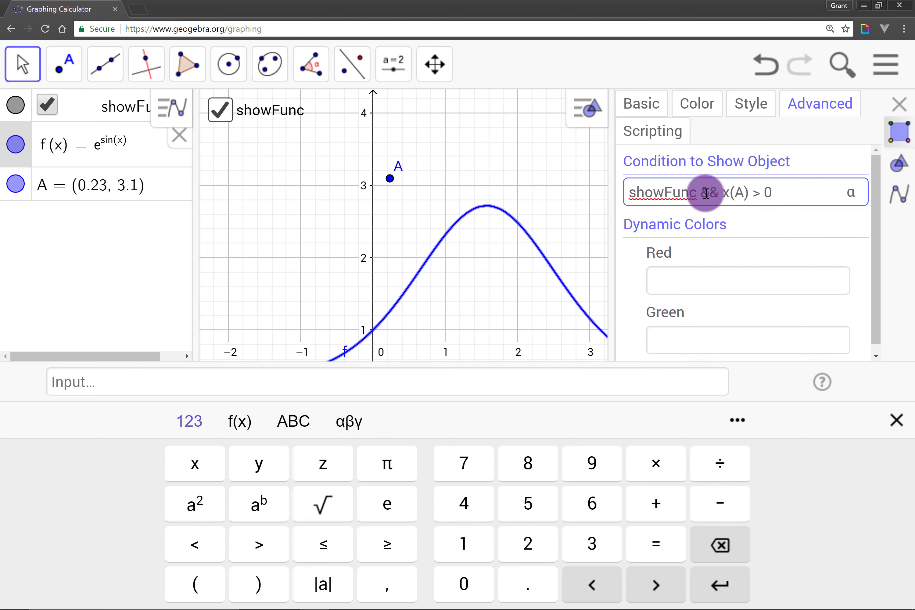
key(Return)
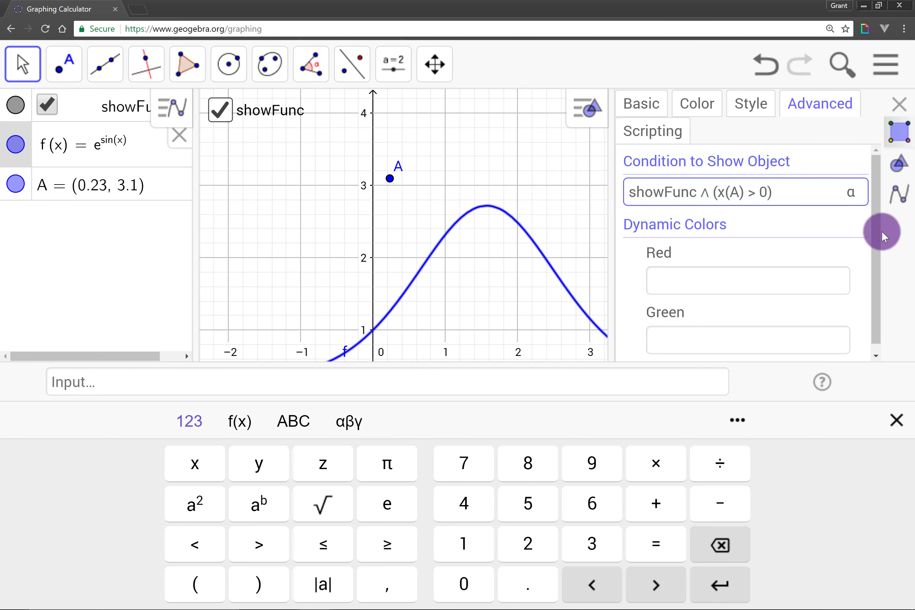
click(899, 422)
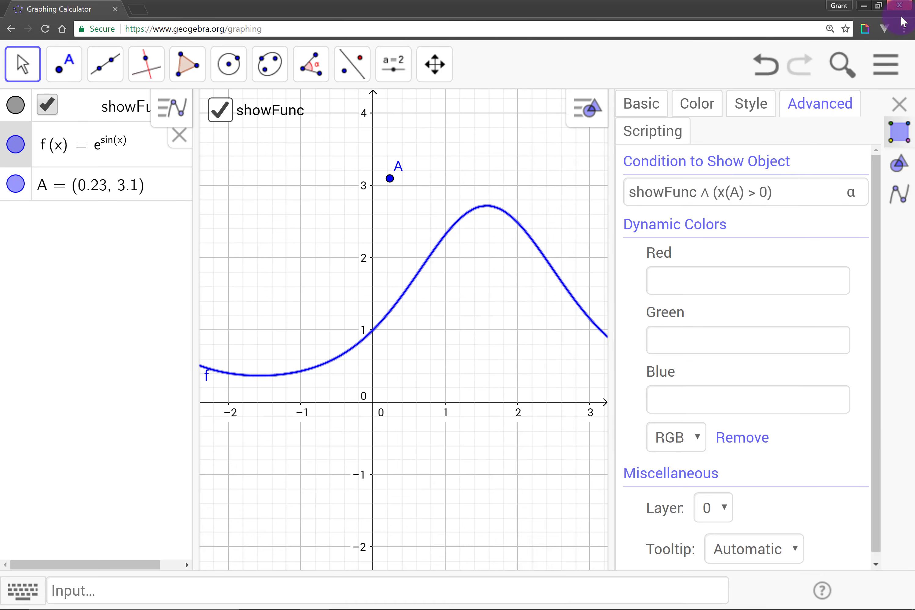
click(898, 104)
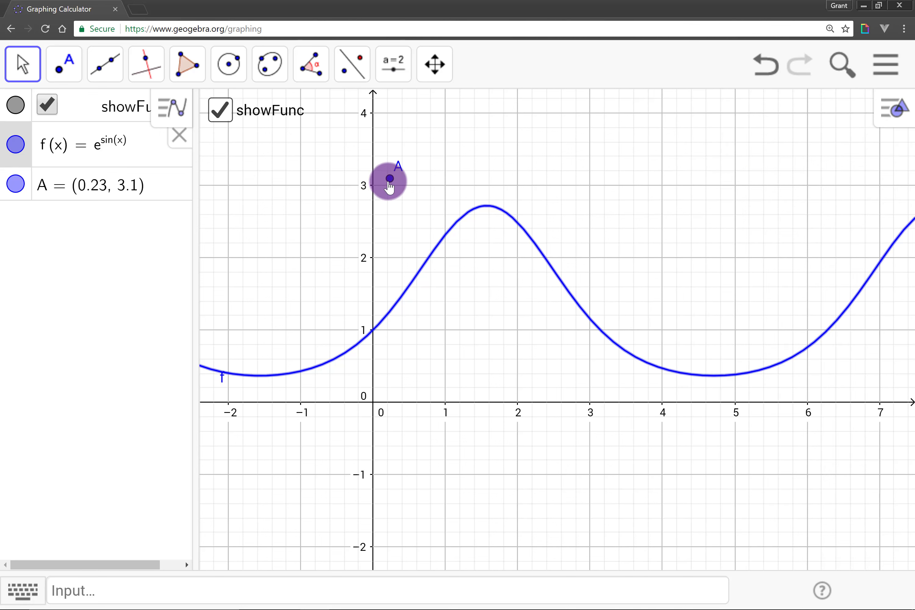
Test the combined condition by moving point A around and switching showFunc off and on, leaving A at about (0.76, 2.84)
drag(389, 179, 554, 229)
drag(538, 334, 453, 351)
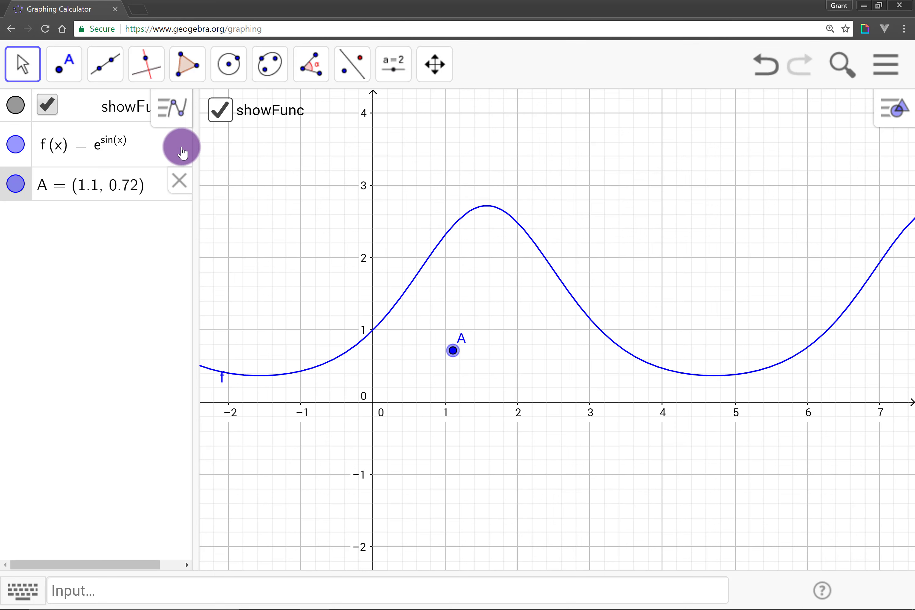
click(219, 115)
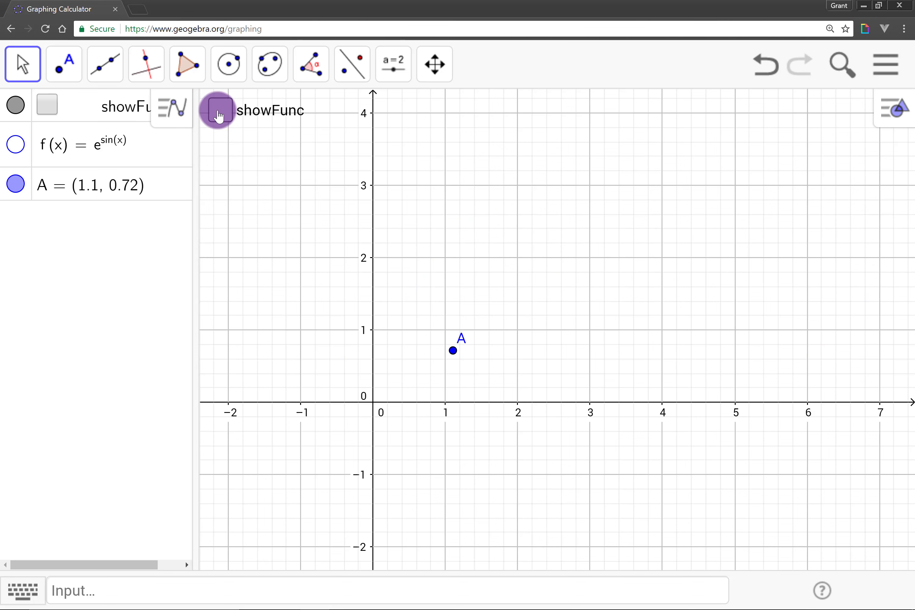
click(219, 115)
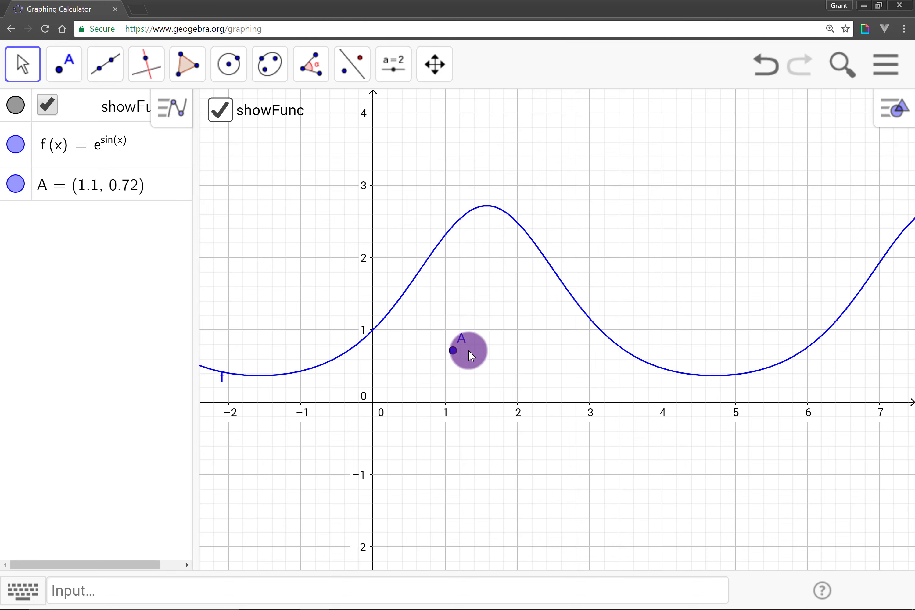
click(454, 351)
drag(458, 358, 438, 204)
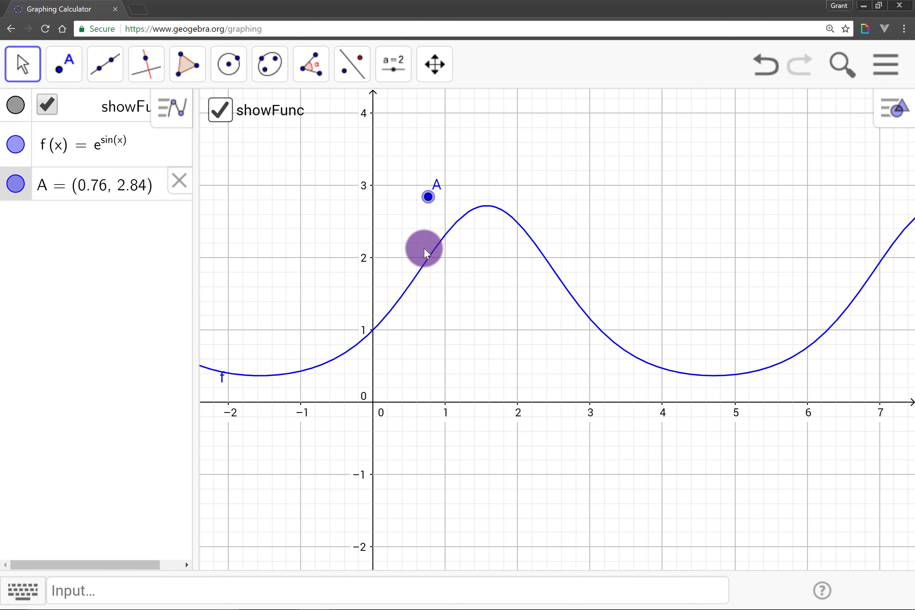
Change the AND in function f's show condition to OR, making it showFunc || (x(A) > 0), and close its properties
right_click(428, 264)
click(510, 395)
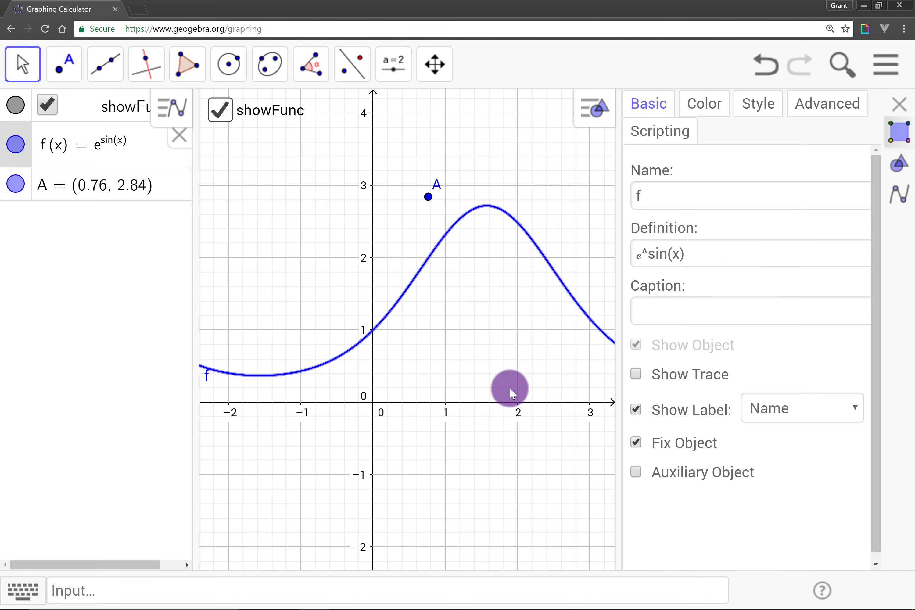
click(828, 103)
click(715, 190)
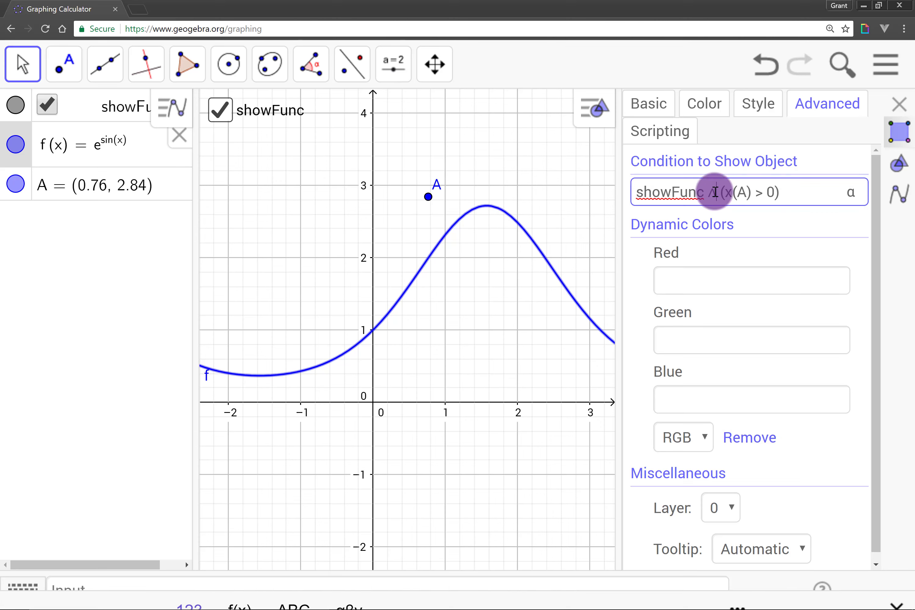
key(BackSpace)
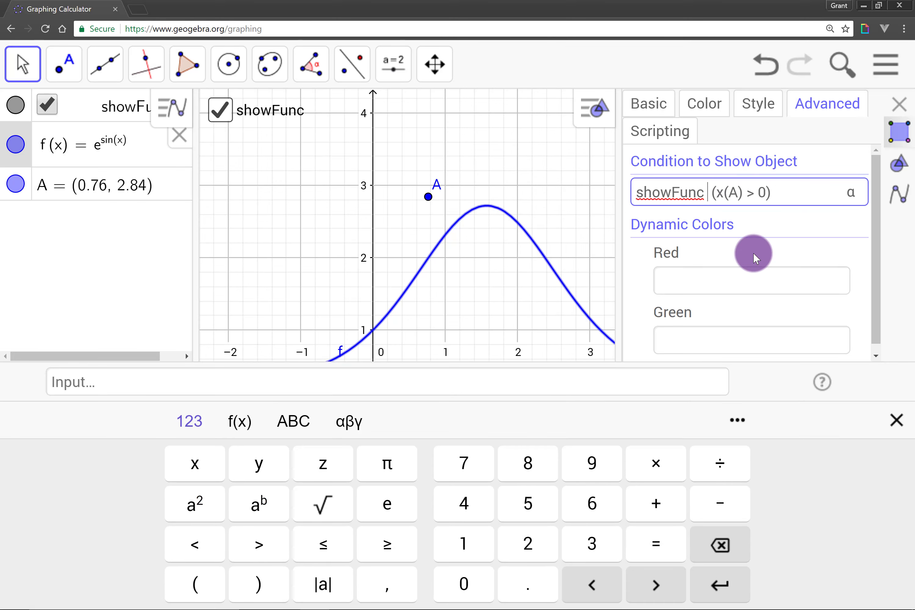
text(||)
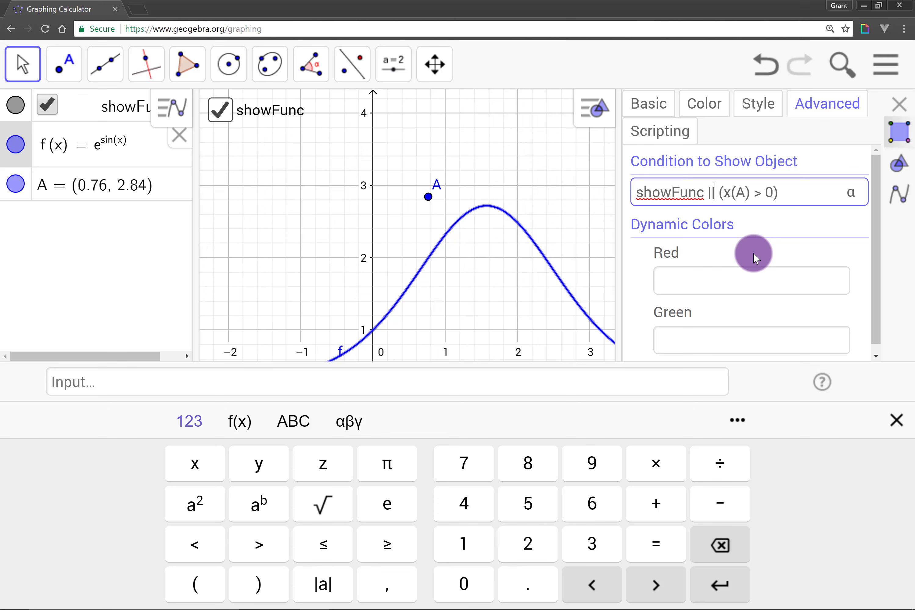
key(Return)
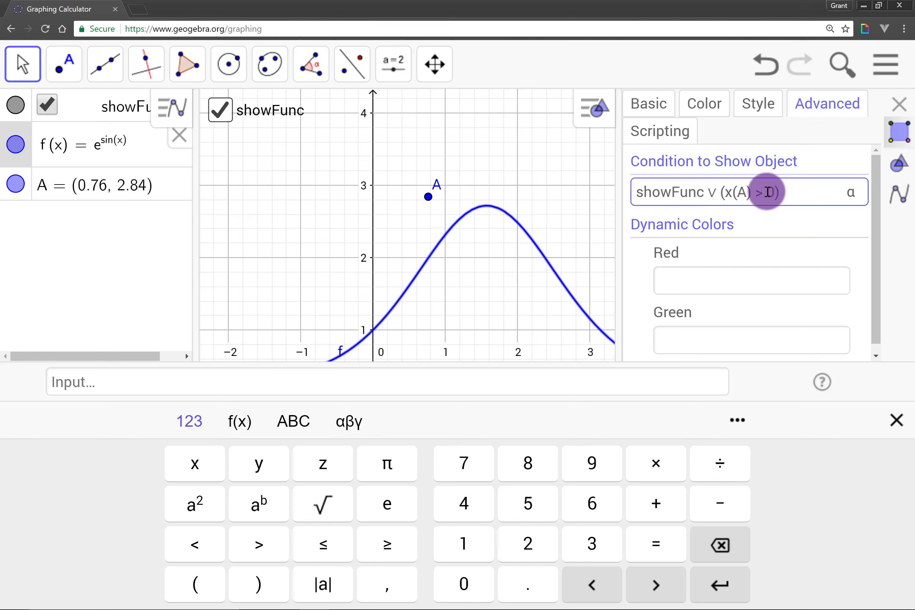
click(902, 421)
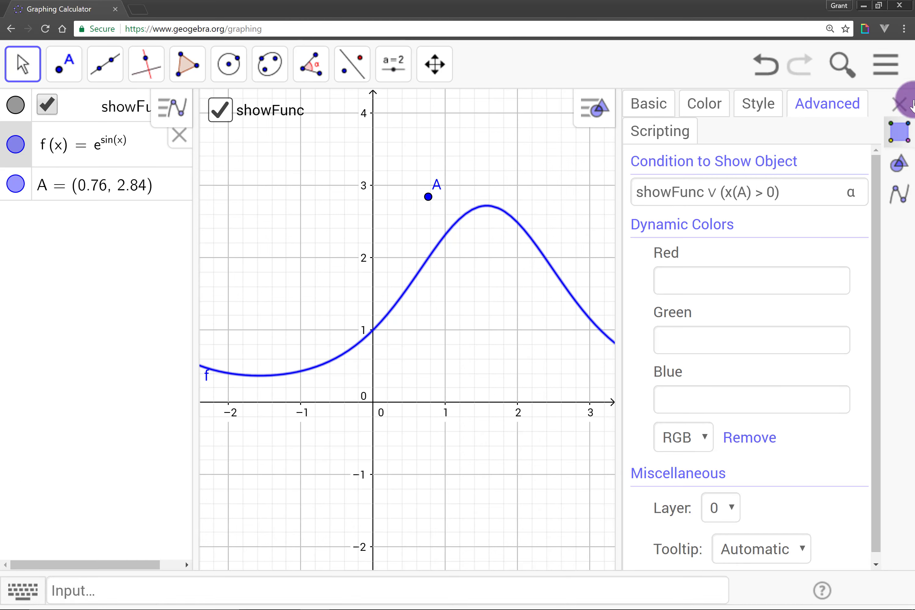
click(899, 103)
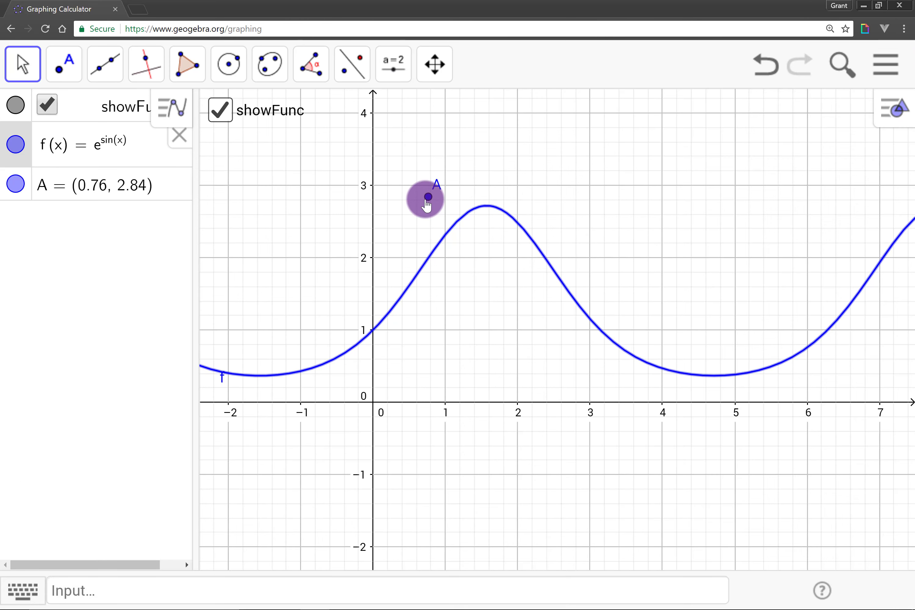
Test the OR condition by moving A to about (-0.98, 2.53), unchecking showFunc, and moving A to about (0.59, 2.46)
drag(428, 197, 304, 227)
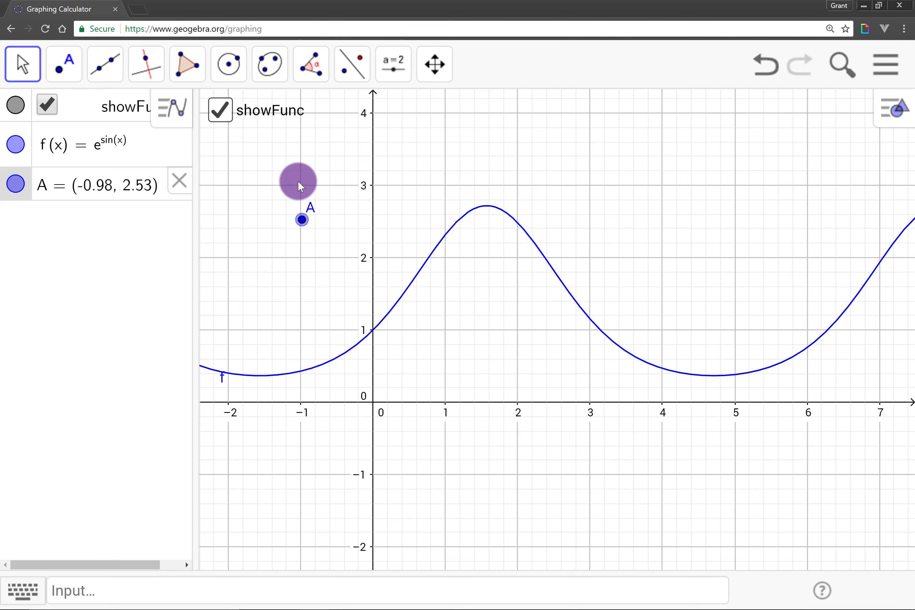
click(221, 114)
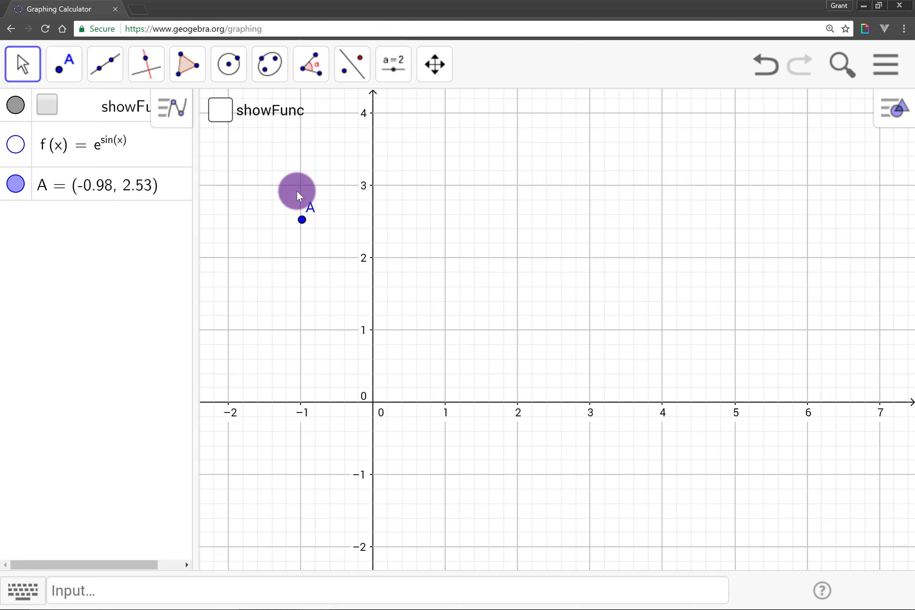
drag(304, 230, 417, 232)
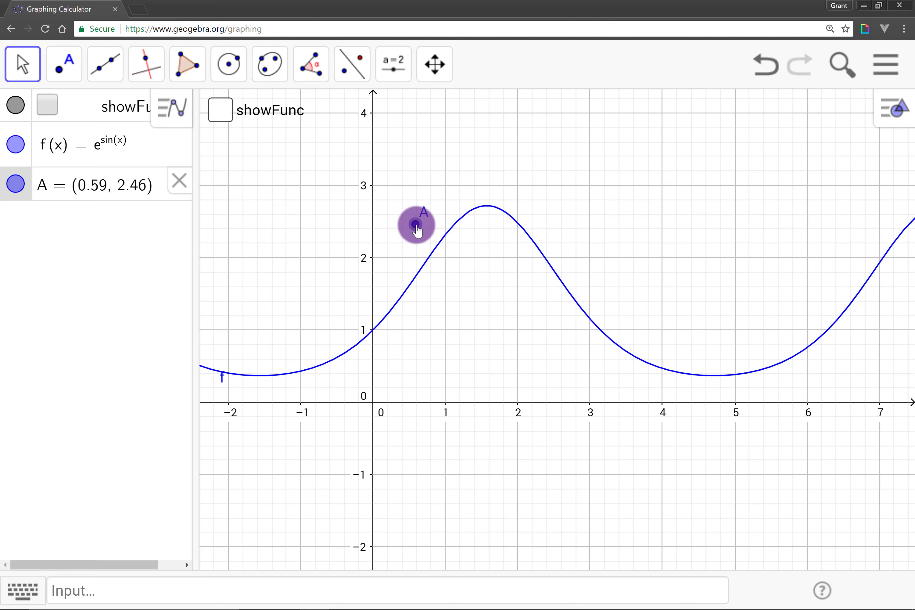